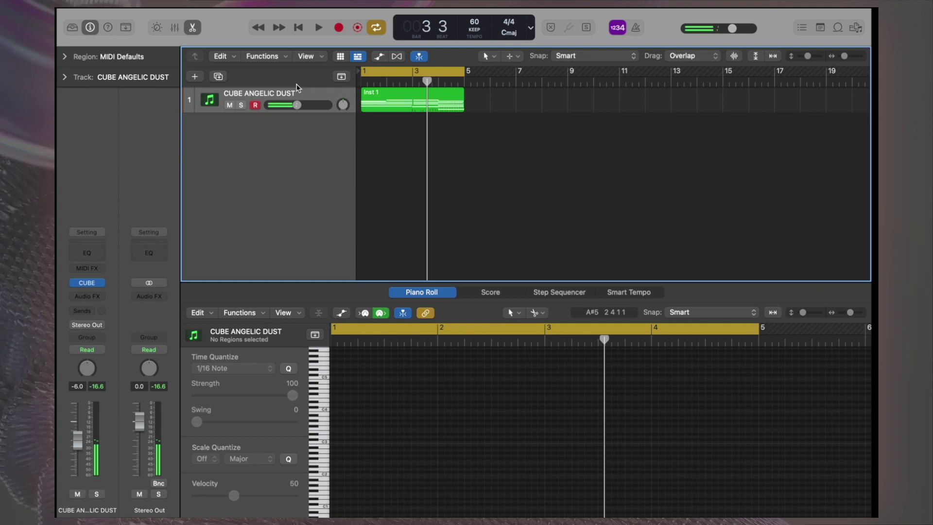
# - Create a new software instrument track with Option-Command-N to hold CUBE PAD 2
pyautogui.press('alt+super+n')
pyautogui.press('Return')
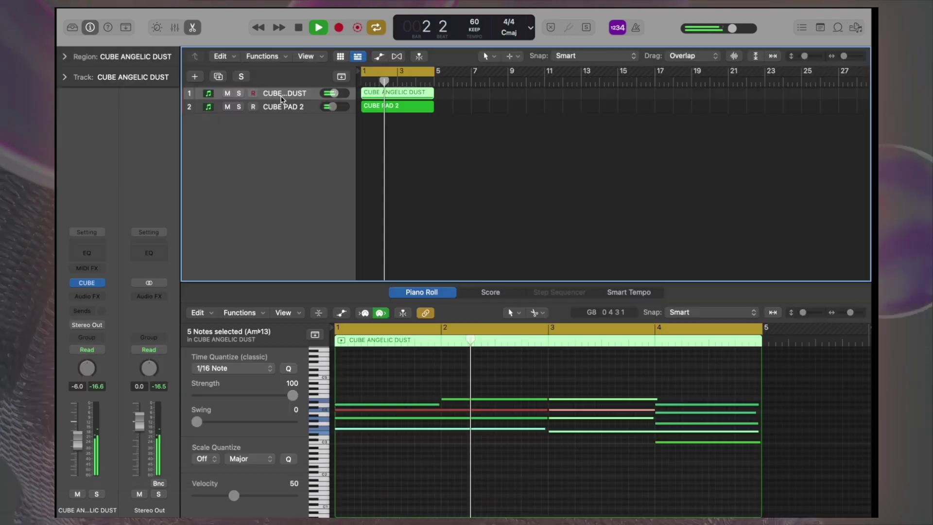
# - Lower CUBE ANGELIC DUST's filter cutoff to 2359 Hz and close its CUBE window
pyautogui.moveTo(90, 289)
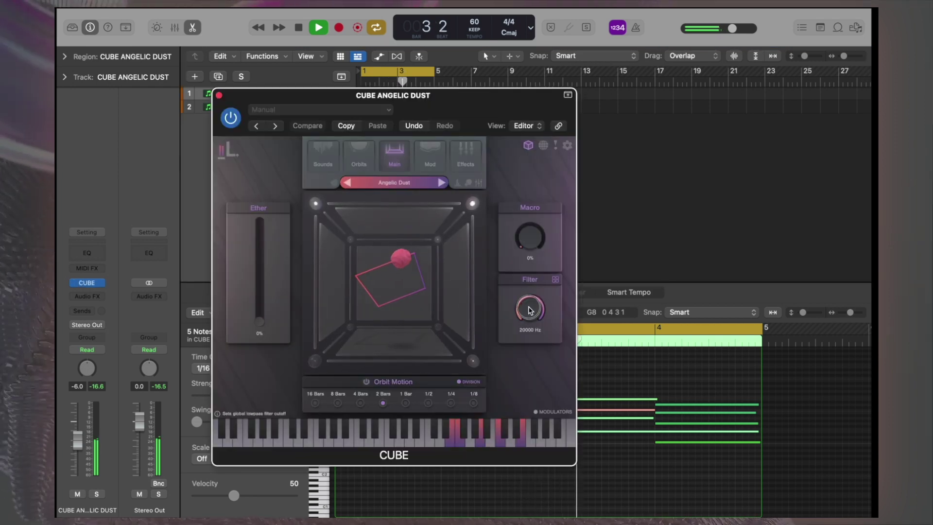
pyautogui.moveTo(530, 310); pyautogui.dragTo(525, 349)
pyautogui.click(218, 95)
# - Lower CUBE PAD 2's filter cutoff to 4491 Hz and close its CUBE window
pyautogui.press('Down')
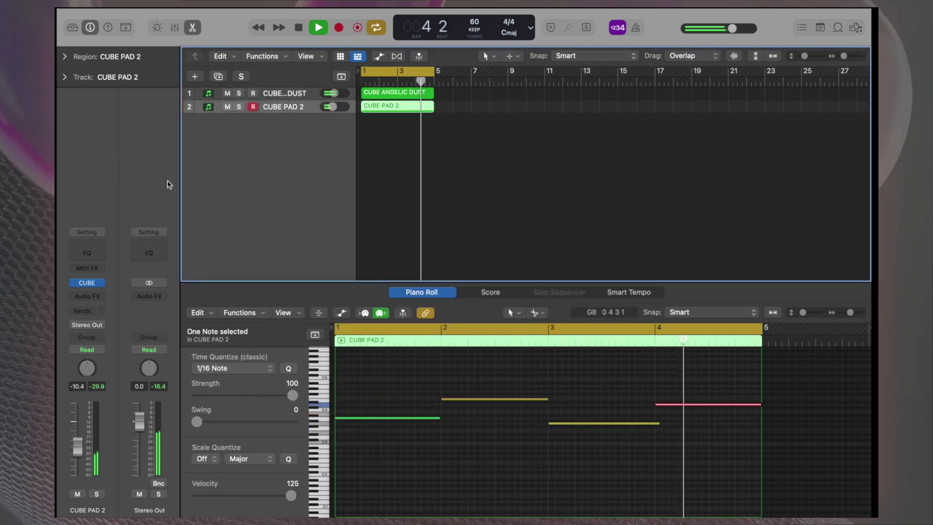
pyautogui.press('v')
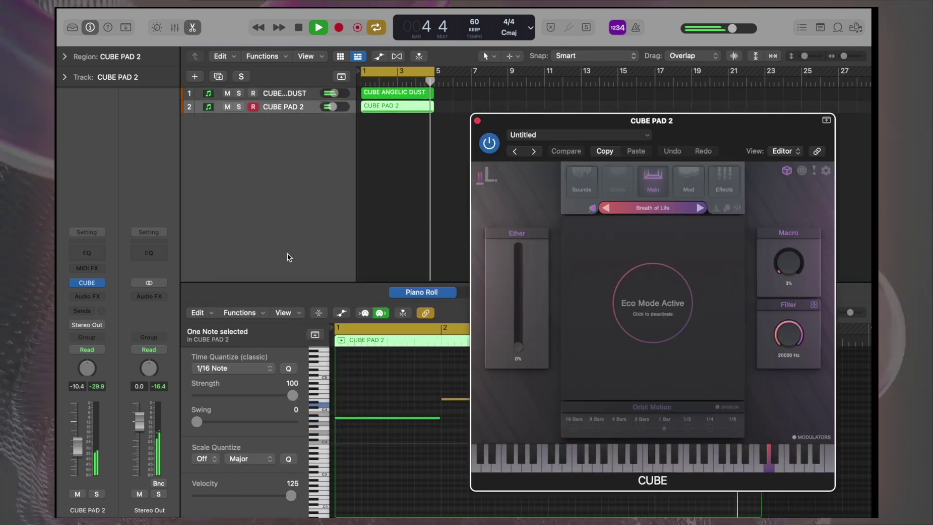
pyautogui.click(581, 181)
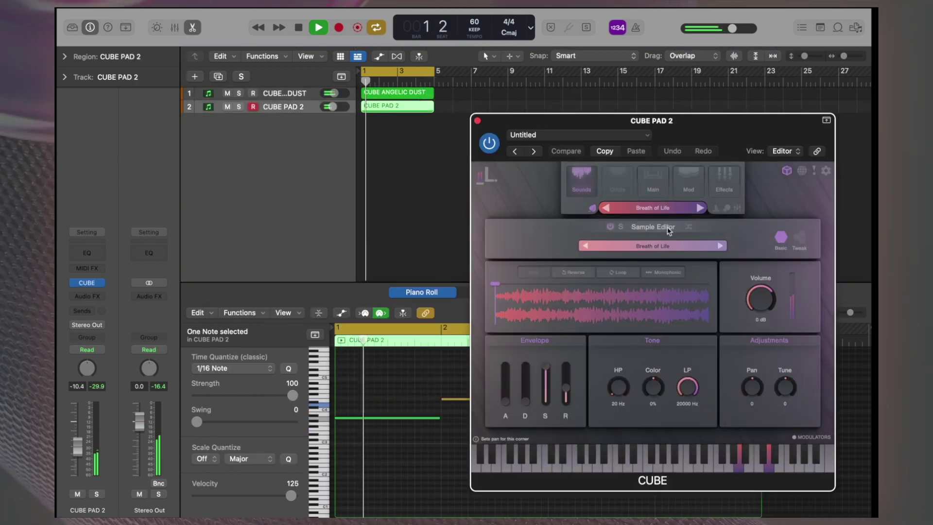
pyautogui.click(653, 180)
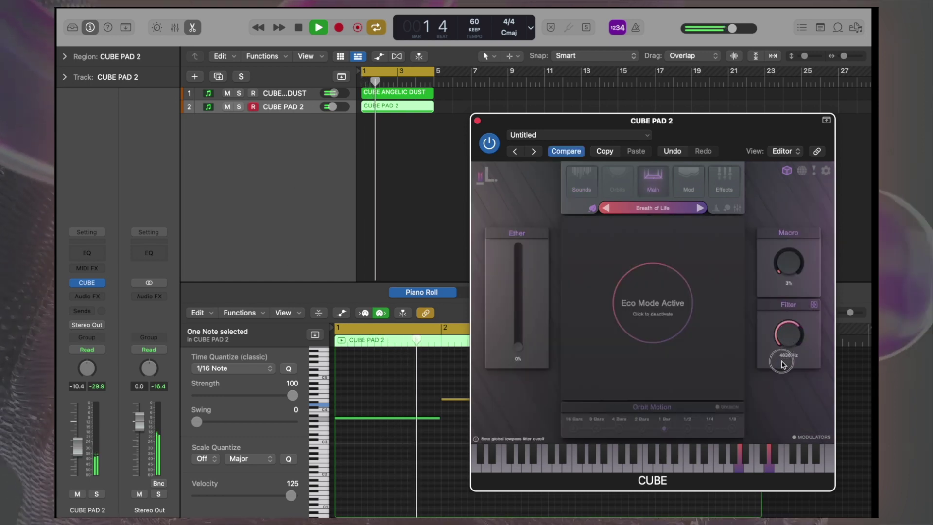
pyautogui.moveTo(783, 365); pyautogui.dragTo(783, 367)
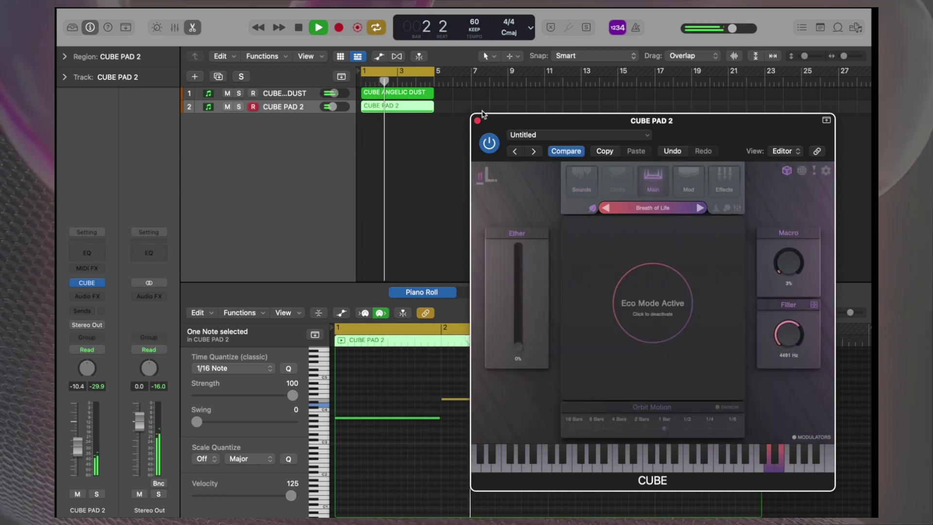
pyautogui.click(478, 120)
pyautogui.click(469, 108)
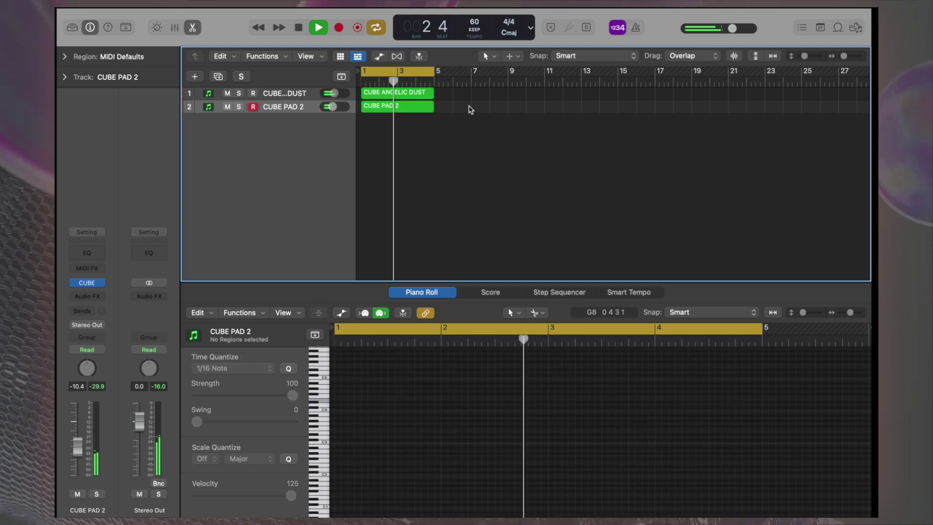
# - Create a new software instrument track, Inst 3, and load CUBE on it
pyautogui.press('space')
pyautogui.press('alt+super+s')
pyautogui.click(93, 284)
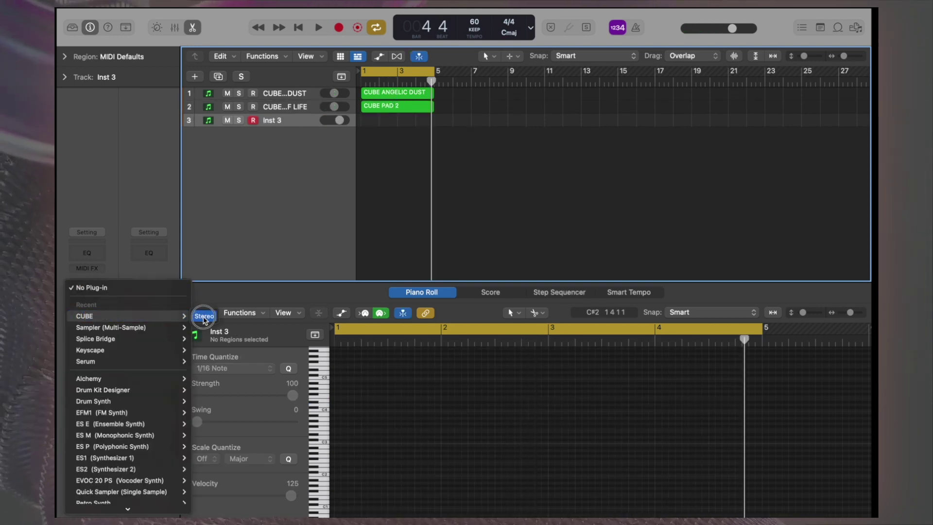
pyautogui.click(406, 180)
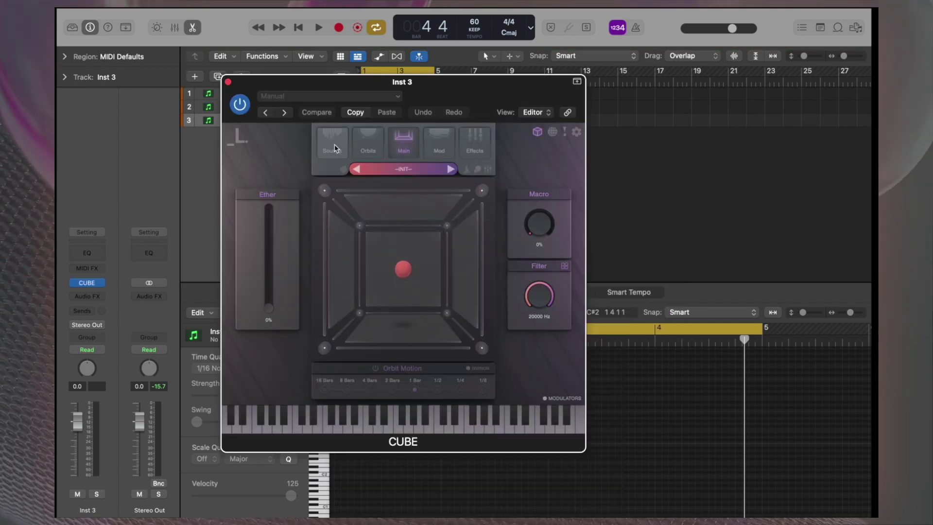
# - Load the 062 Vocal1 Bbm Ooh 04 user sample into corner A and play a note
pyautogui.click(334, 148)
pyautogui.click(284, 186)
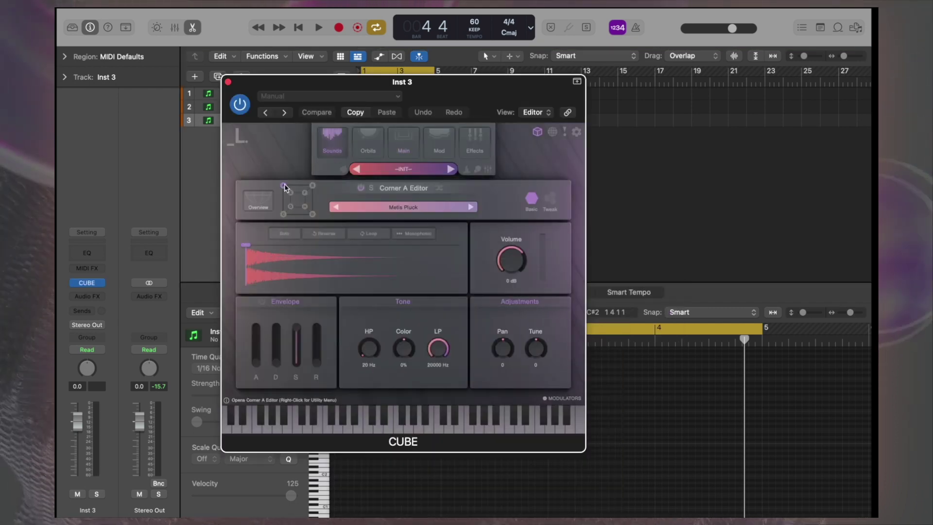
pyautogui.click(410, 208)
pyautogui.click(540, 249)
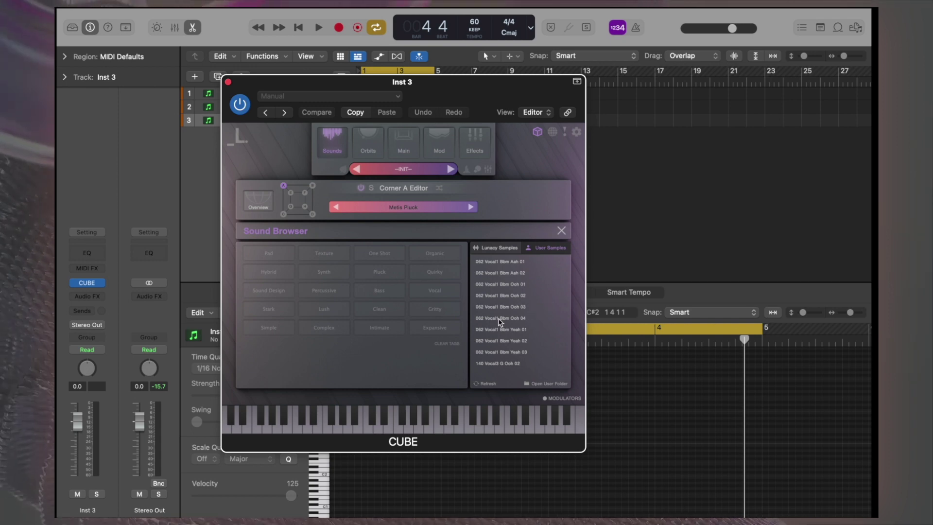
pyautogui.doubleClick(499, 319)
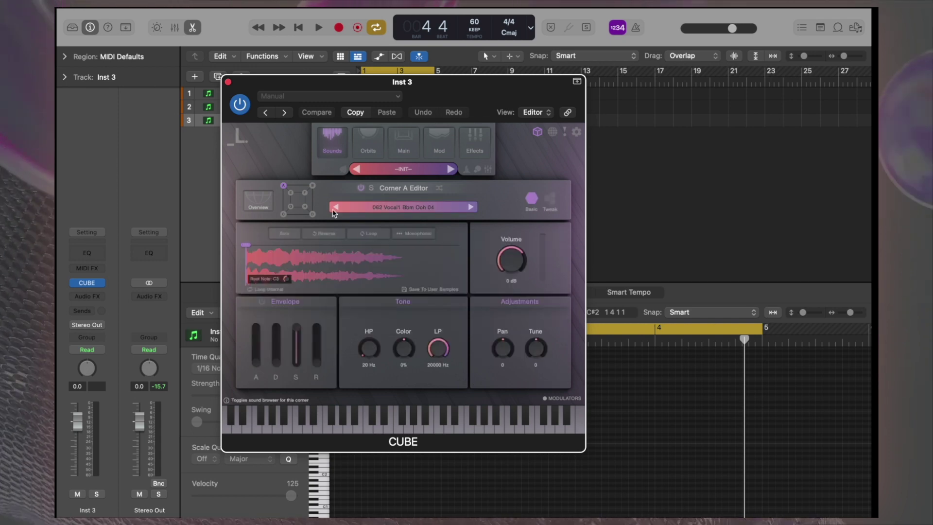
pyautogui.click(404, 142)
pyautogui.press('super+k')
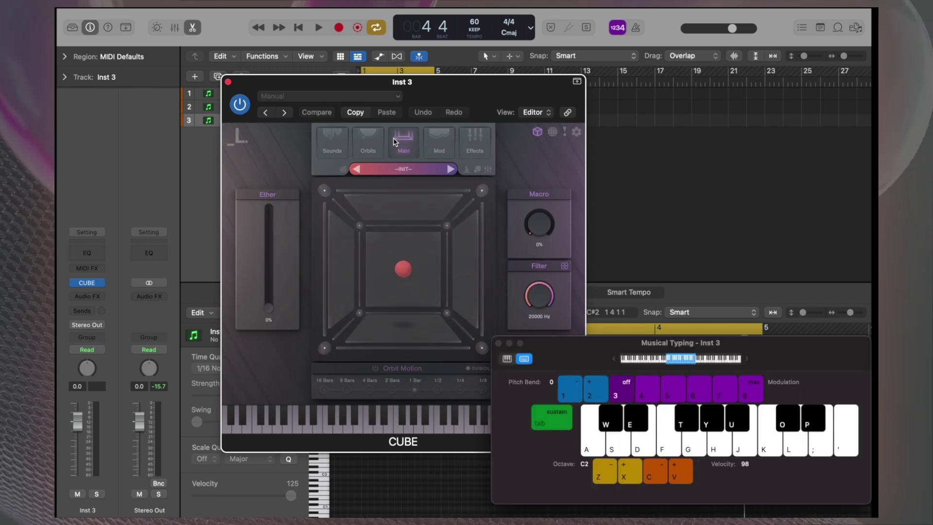
pyautogui.press('g')
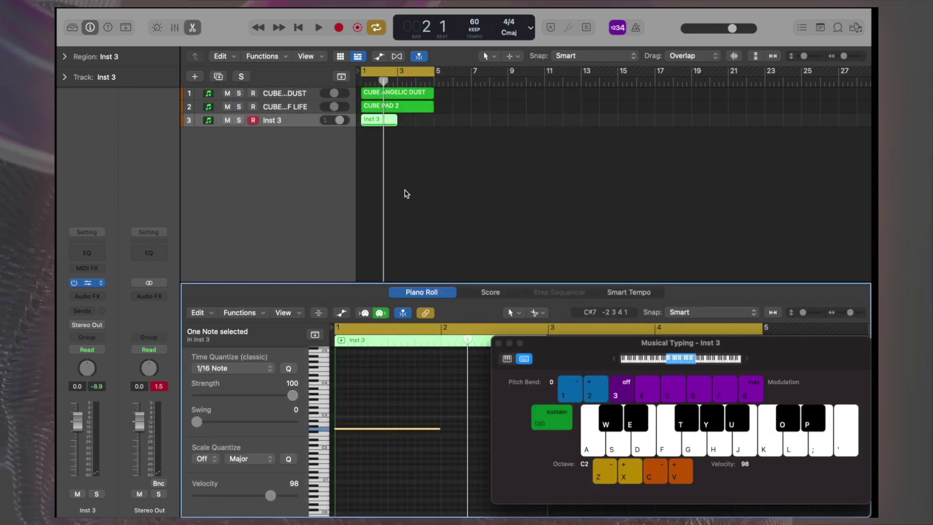
# - Reverse and loop the corner A vocal sample, adjusting its start, and cycle bar 1
pyautogui.press('v')
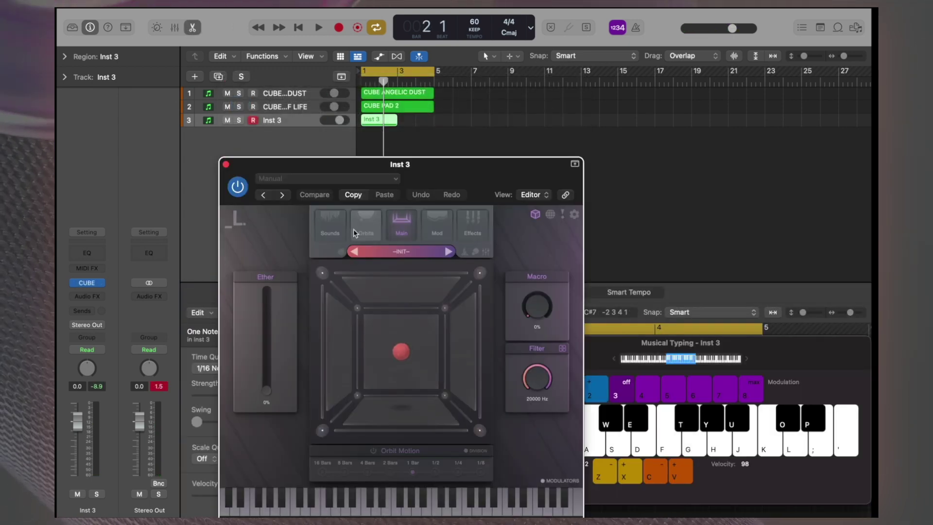
pyautogui.click(326, 233)
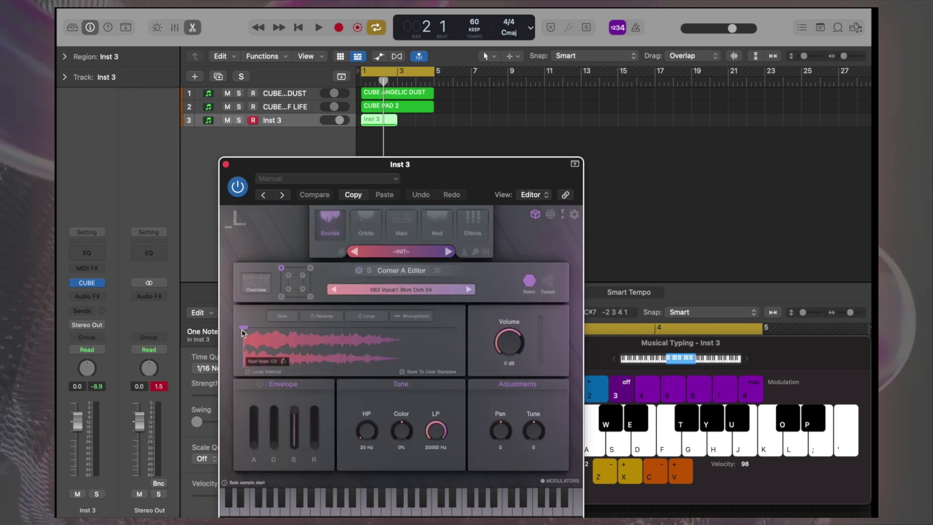
pyautogui.click(262, 328)
pyautogui.click(324, 316)
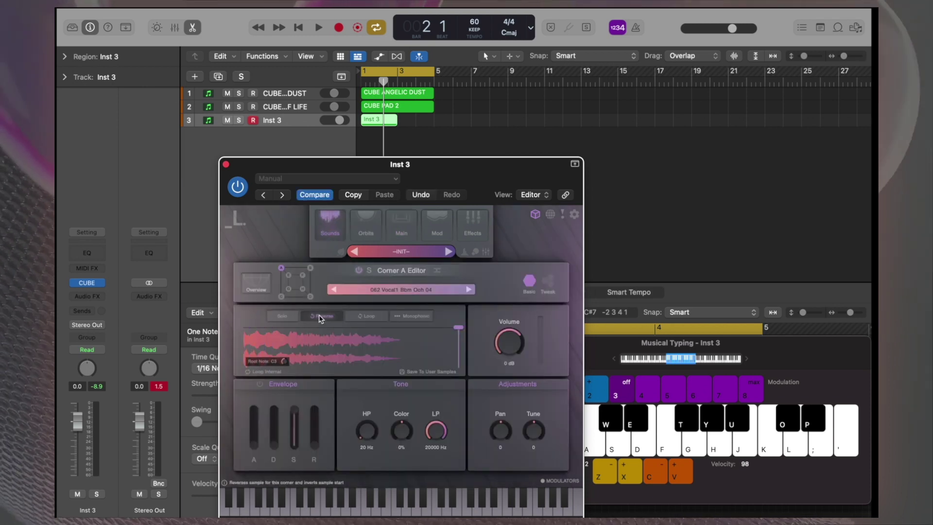
pyautogui.click(368, 316)
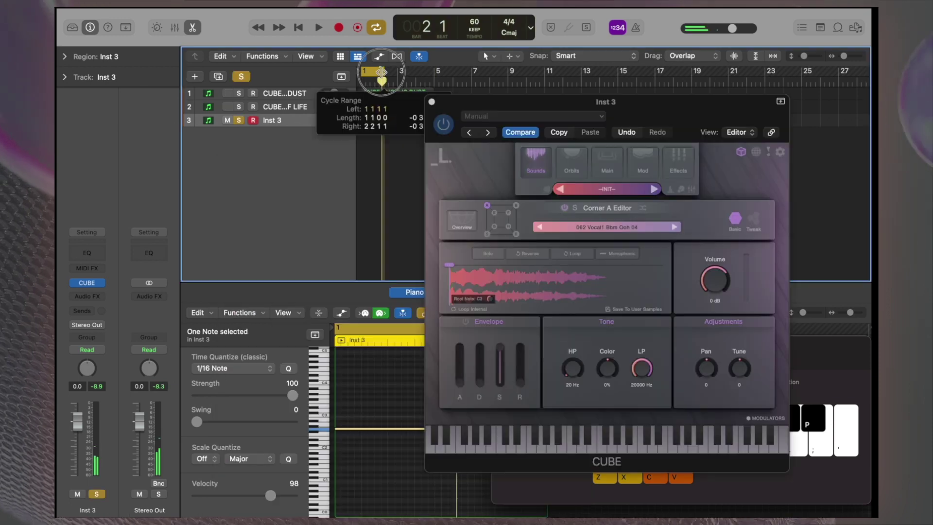
pyautogui.moveTo(371, 83); pyautogui.dragTo(382, 80)
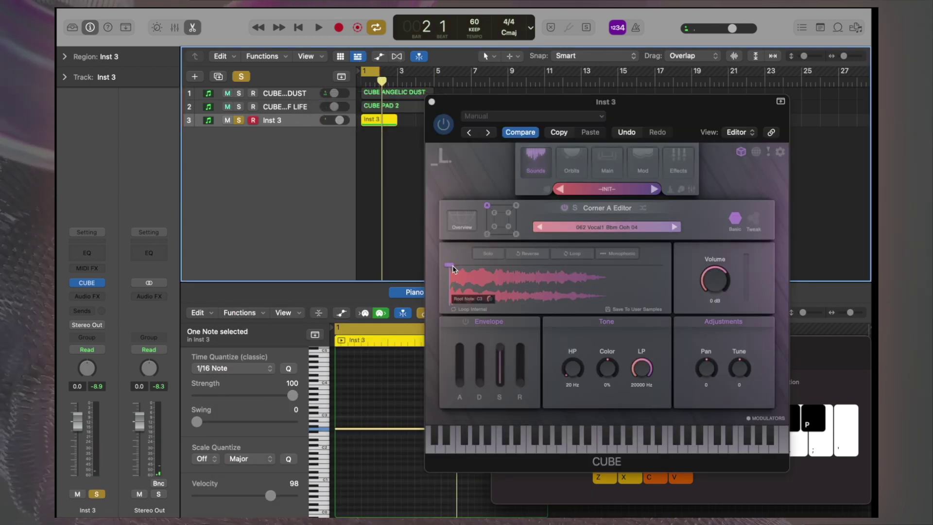
pyautogui.click(566, 250)
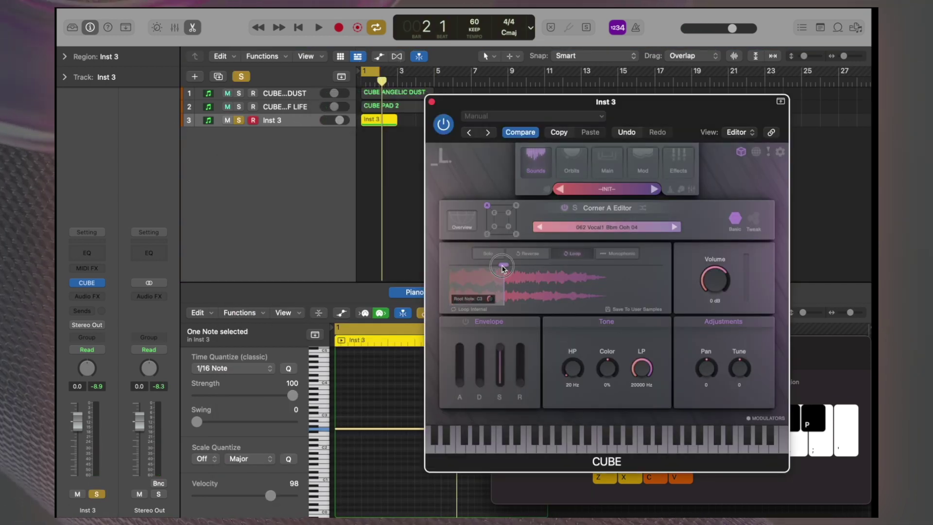
pyautogui.moveTo(503, 267); pyautogui.dragTo(508, 266)
pyautogui.press('space')
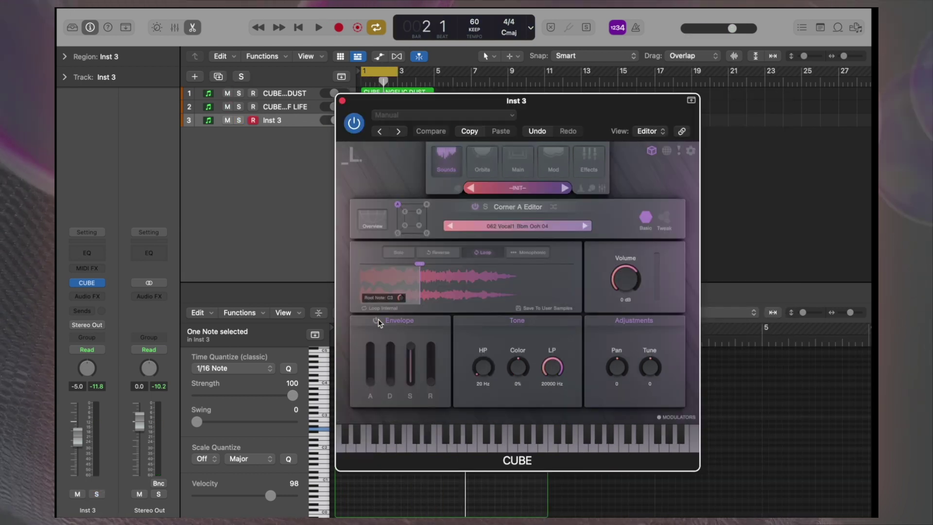
# - Enable corner A's amp envelope, set high-pass to 131 Hz, lower the low-pass, and close
pyautogui.click(377, 321)
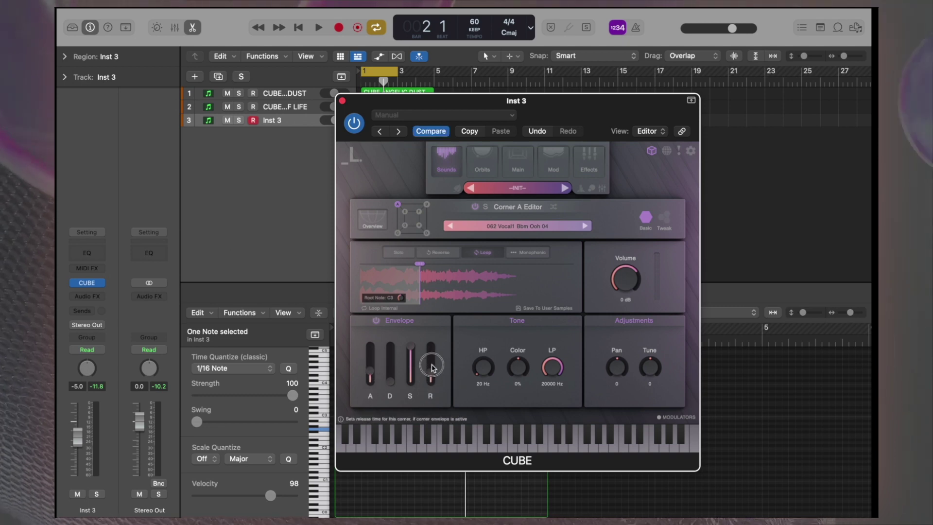
pyautogui.press('space')
pyautogui.moveTo(485, 371); pyautogui.dragTo(484, 357)
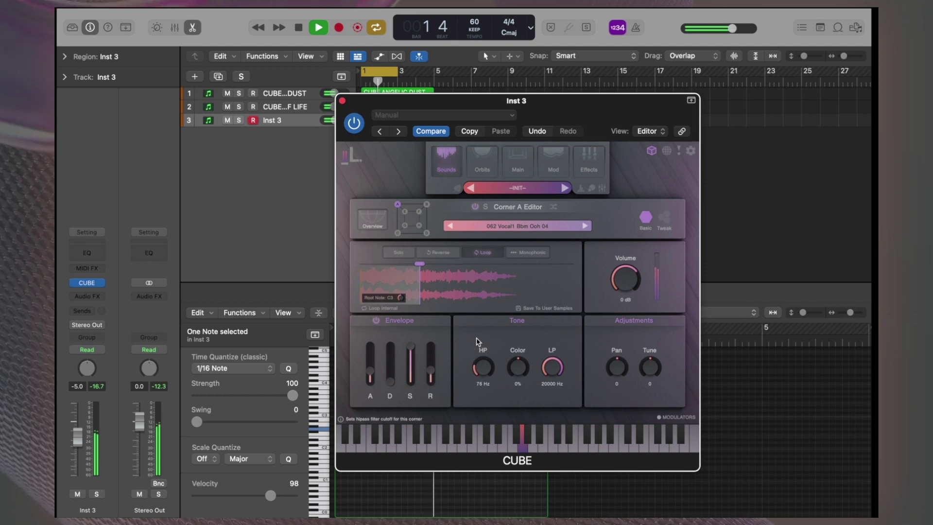
pyautogui.moveTo(476, 339); pyautogui.dragTo(475, 333)
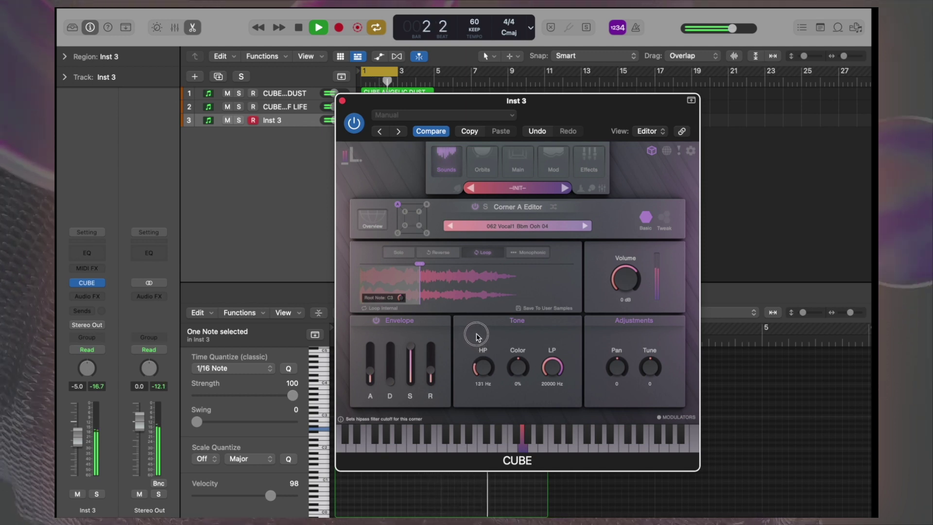
pyautogui.moveTo(553, 369); pyautogui.dragTo(547, 389)
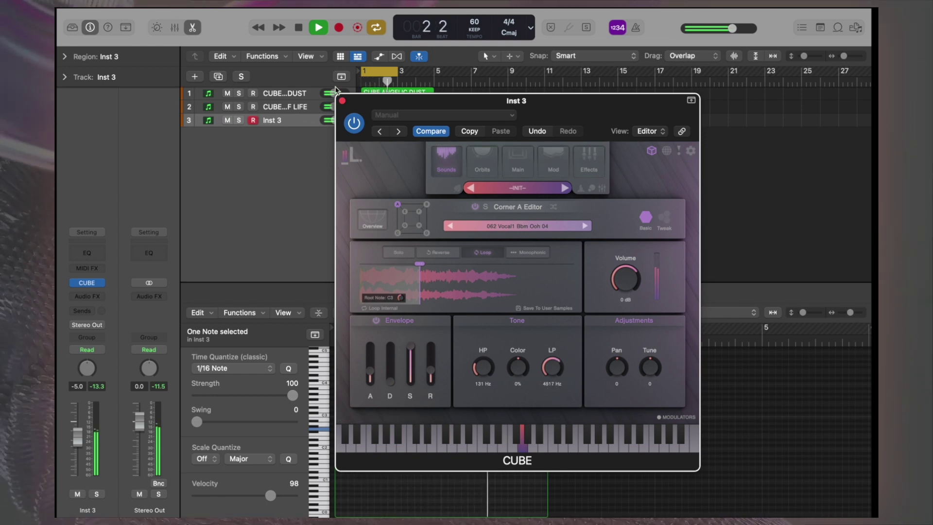
pyautogui.click(342, 101)
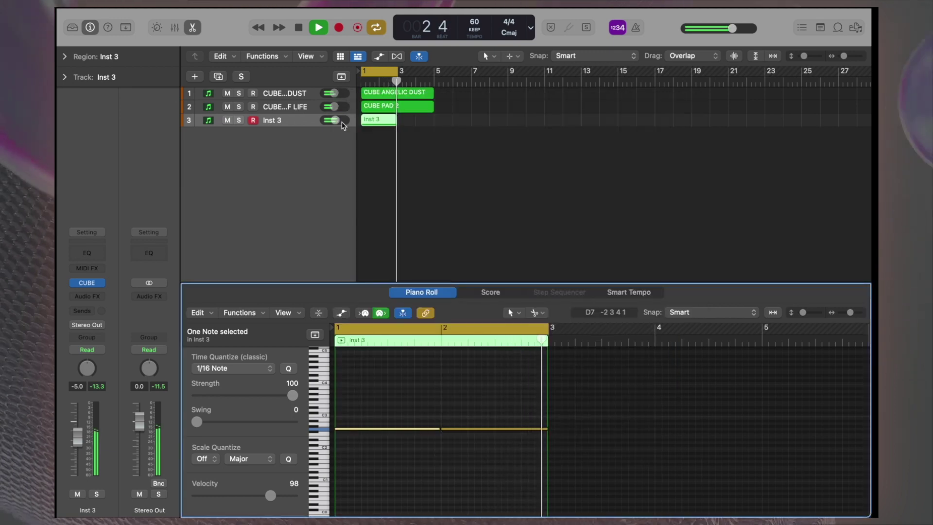
# - Stop playback, add a fourth vocal sample track below, and record a single note on it
pyautogui.press('space')
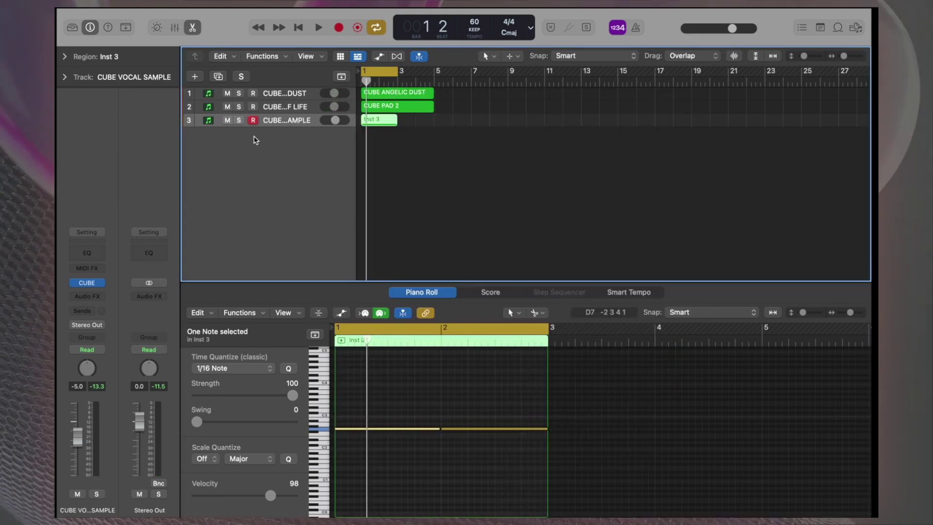
pyautogui.doubleClick(325, 142)
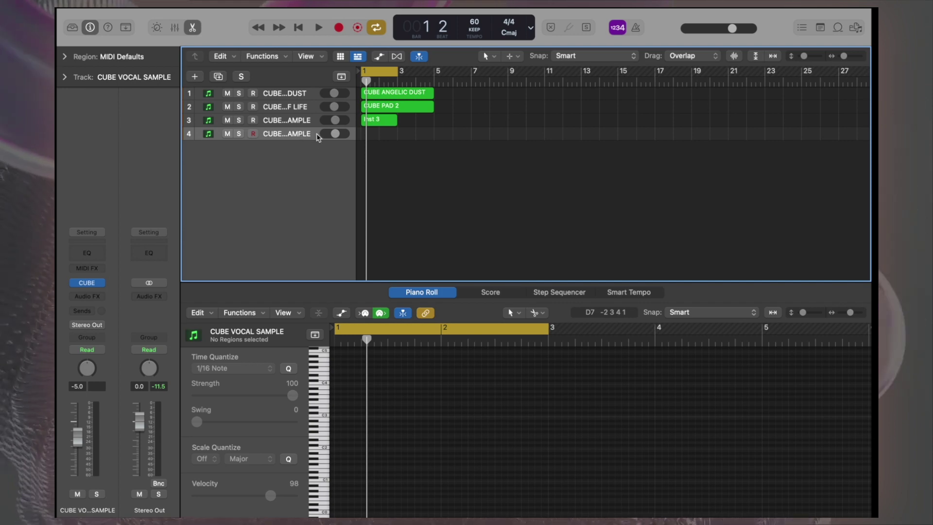
pyautogui.press('r')
pyautogui.press('t')
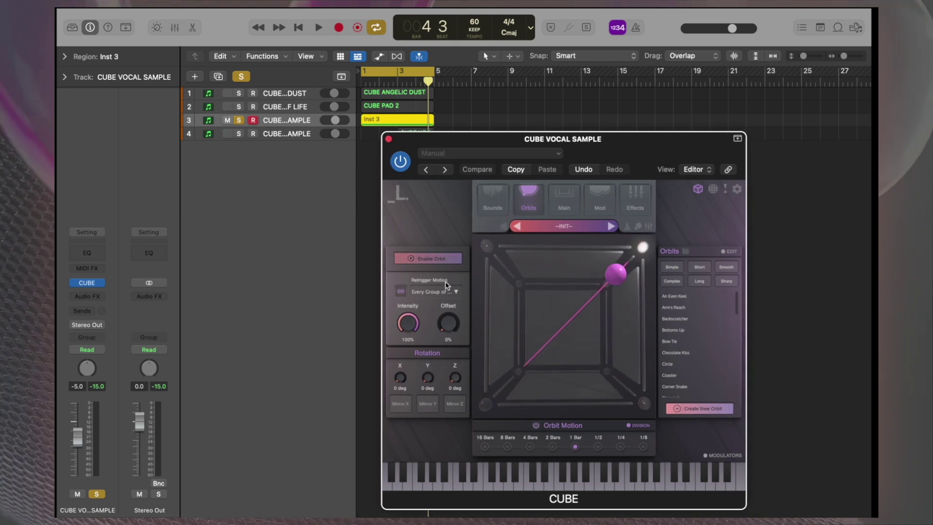
# - Rotate the vocal sample's orbit 120° on the X axis and audition it
pyautogui.moveTo(400, 377); pyautogui.dragTo(398, 345)
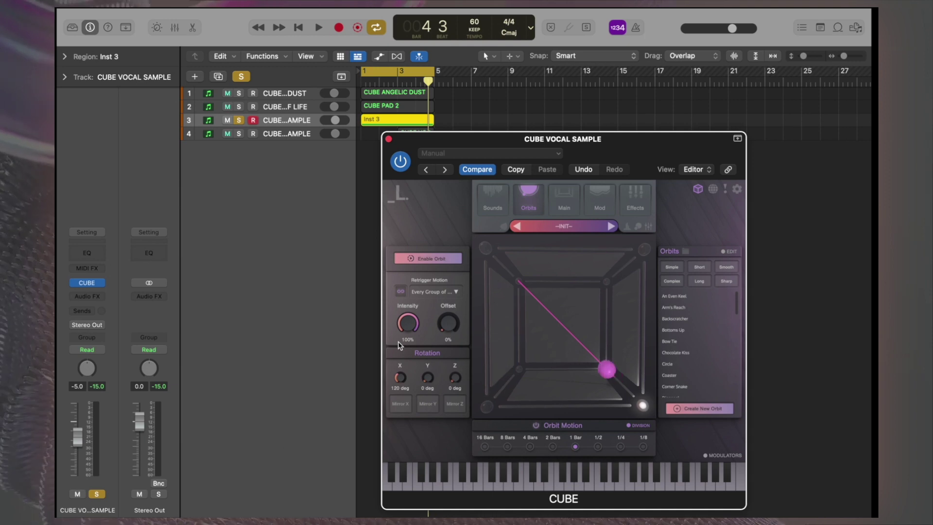
pyautogui.press('space')
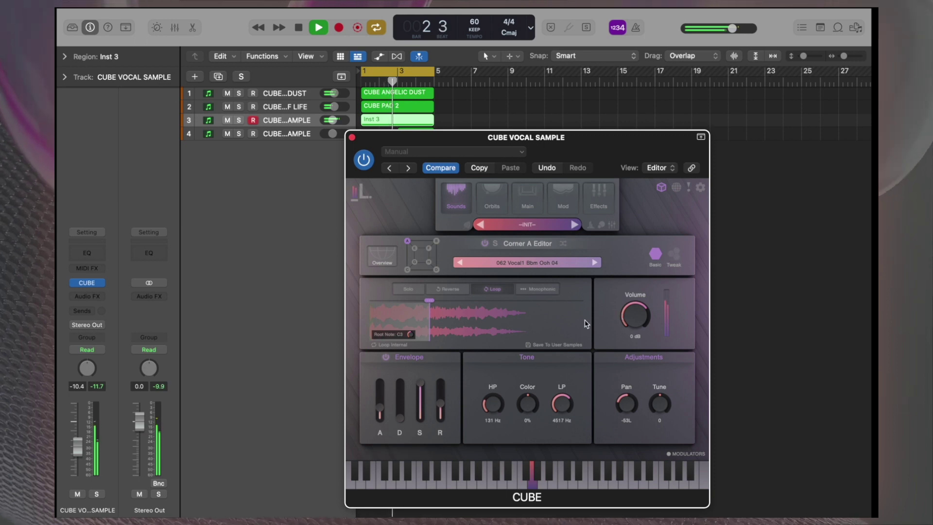
pyautogui.press('space')
# - Assign LFO 2 to pan, push pan to 74R, and set LFO 2's rate to 2 bars
pyautogui.click(685, 454)
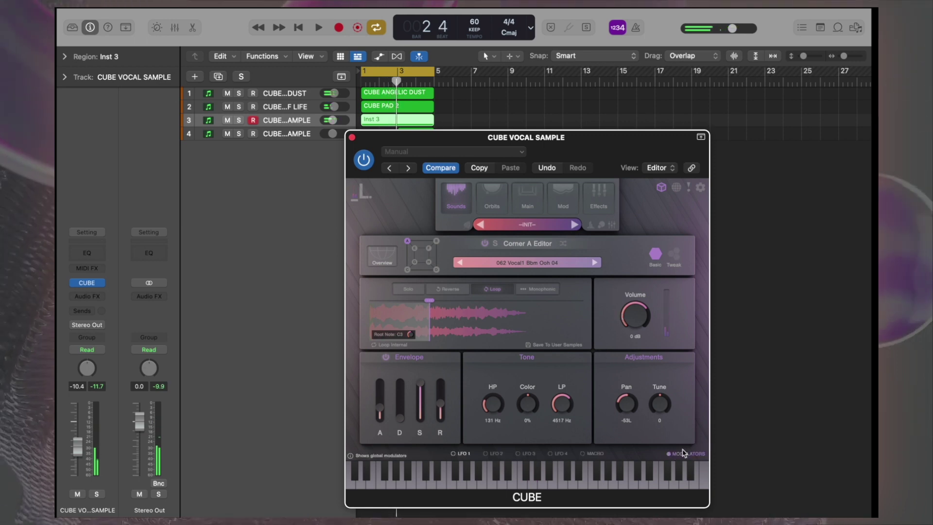
pyautogui.moveTo(489, 456); pyautogui.dragTo(486, 457)
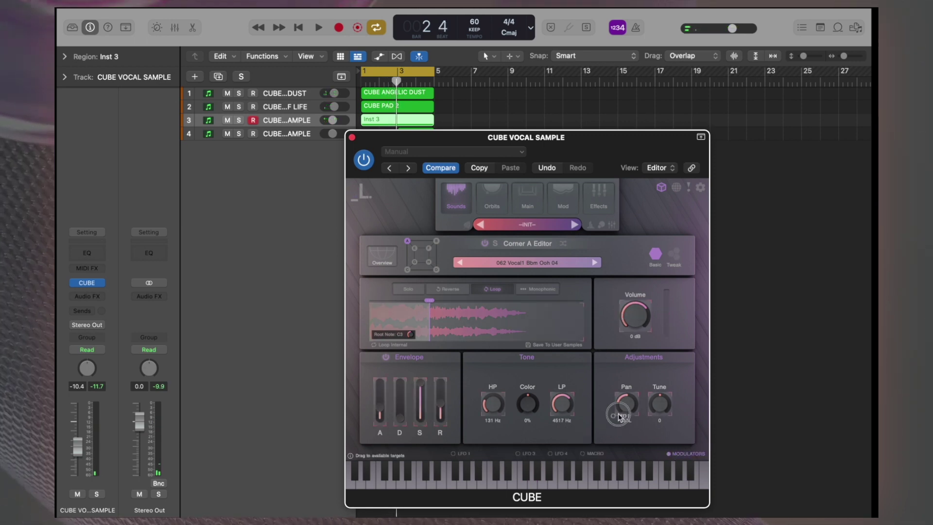
pyautogui.moveTo(632, 410); pyautogui.dragTo(622, 340)
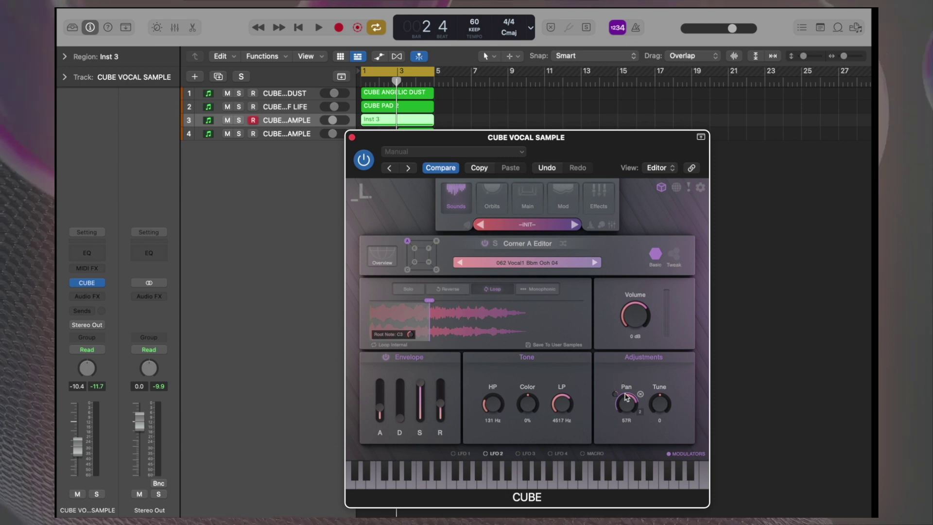
pyautogui.moveTo(628, 400); pyautogui.dragTo(628, 398)
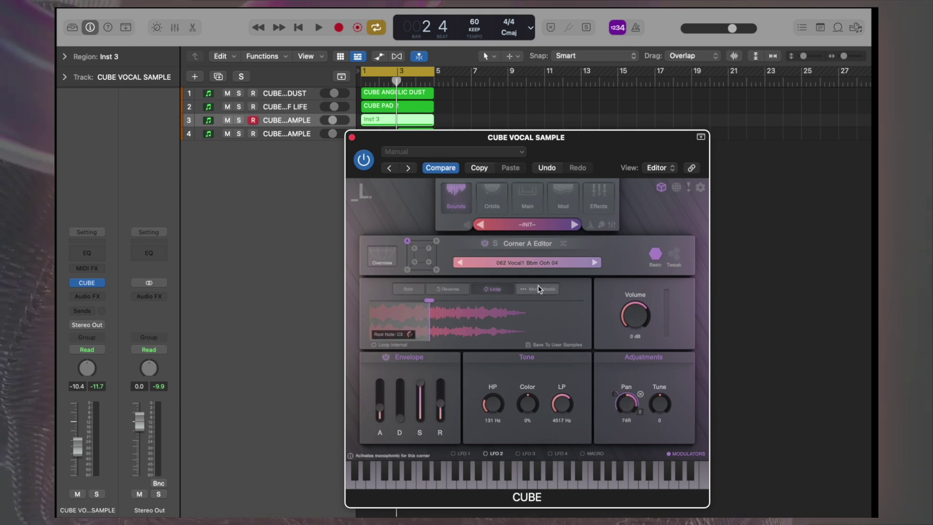
pyautogui.click(570, 200)
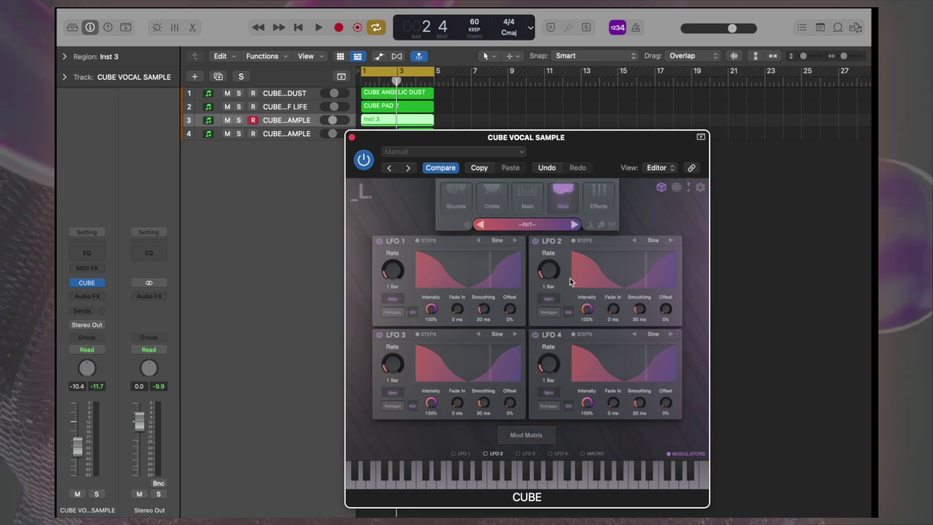
pyautogui.moveTo(551, 278); pyautogui.dragTo(551, 283)
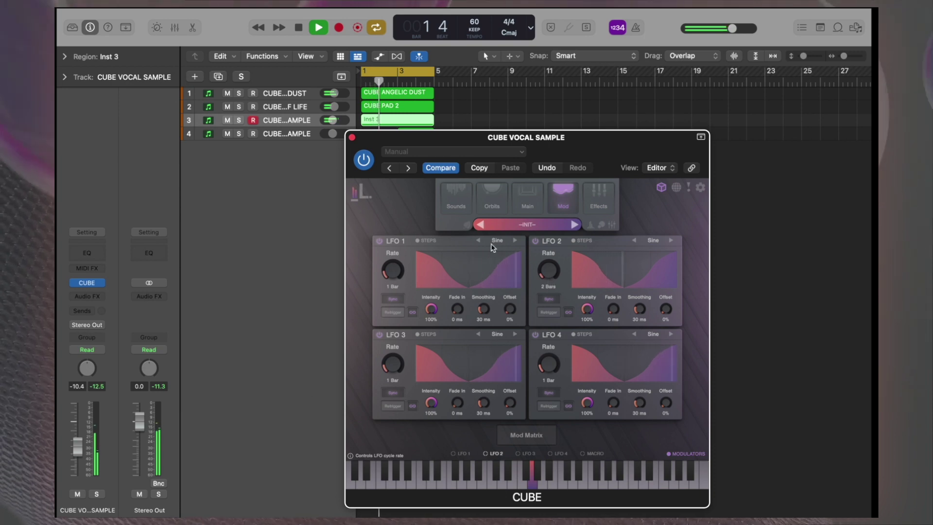
pyautogui.click(457, 203)
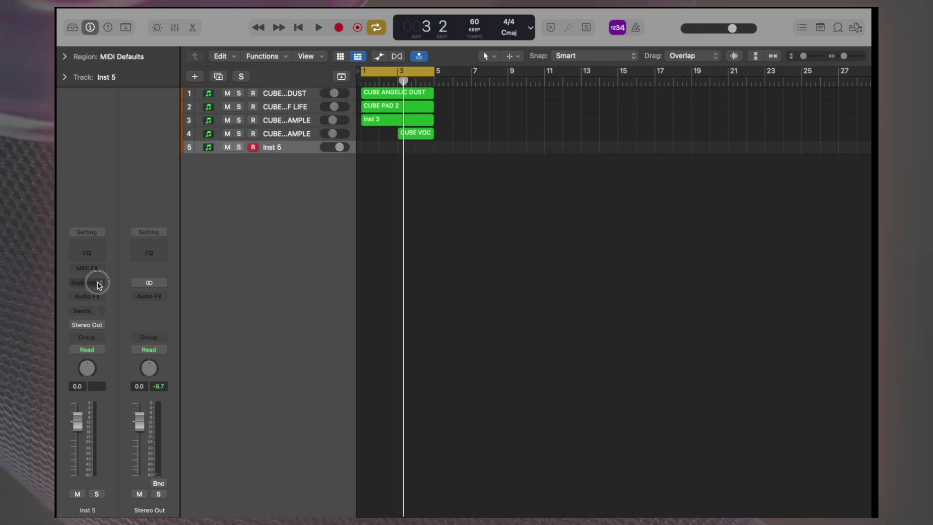
# - Load CUBE as the instrument on the new Inst 5 track
pyautogui.click(94, 282)
pyautogui.moveTo(101, 316)
pyautogui.click(213, 315)
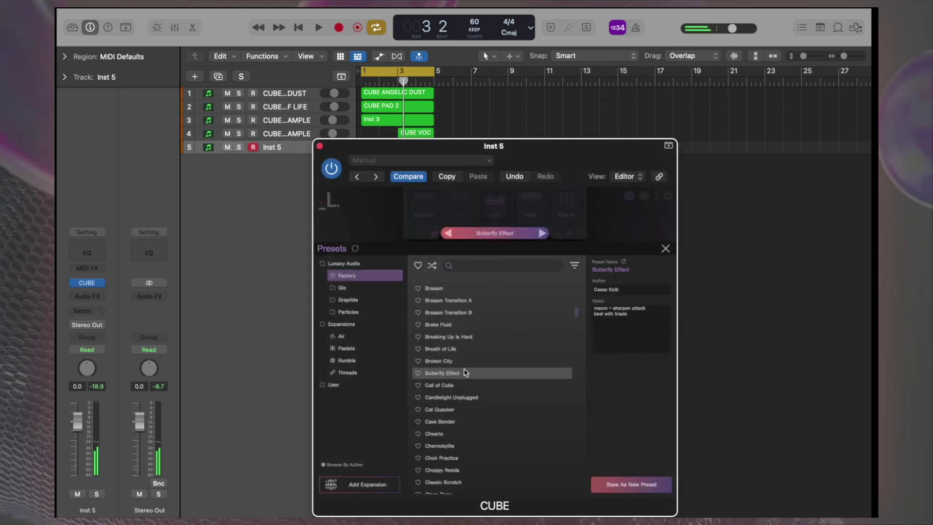
# - Record the Inst 5 part, load the Saw C preset on Inst 6, and cycle-play the arrangement
pyautogui.press('super+w')
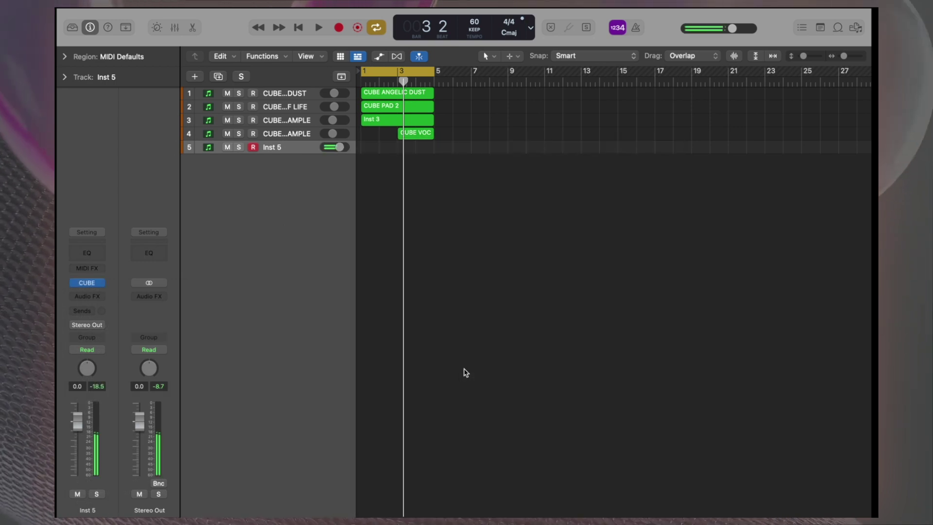
pyautogui.press('r')
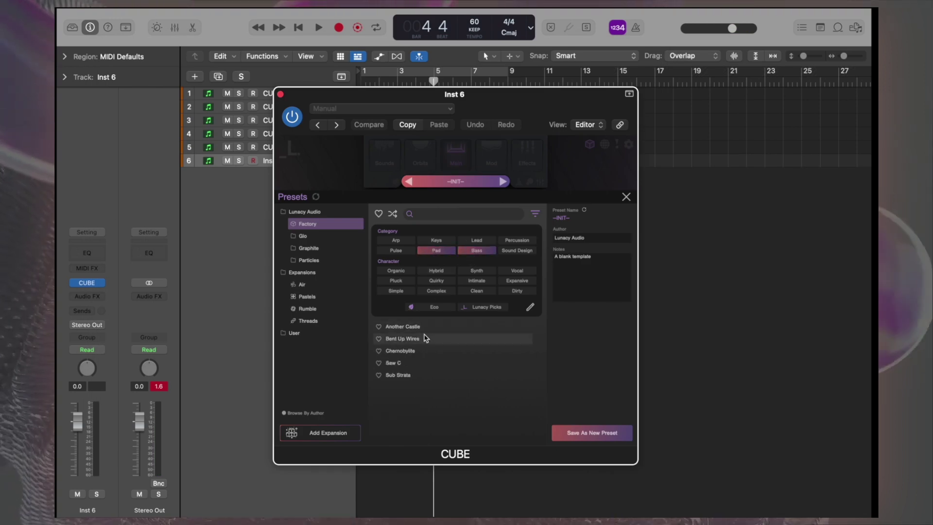
pyautogui.click(407, 367)
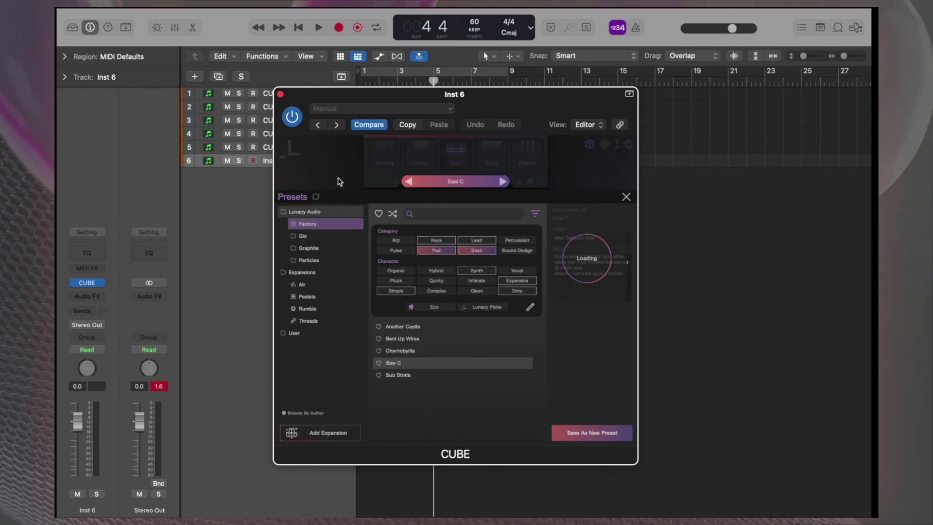
pyautogui.click(280, 94)
pyautogui.press('c')
pyautogui.press('space')
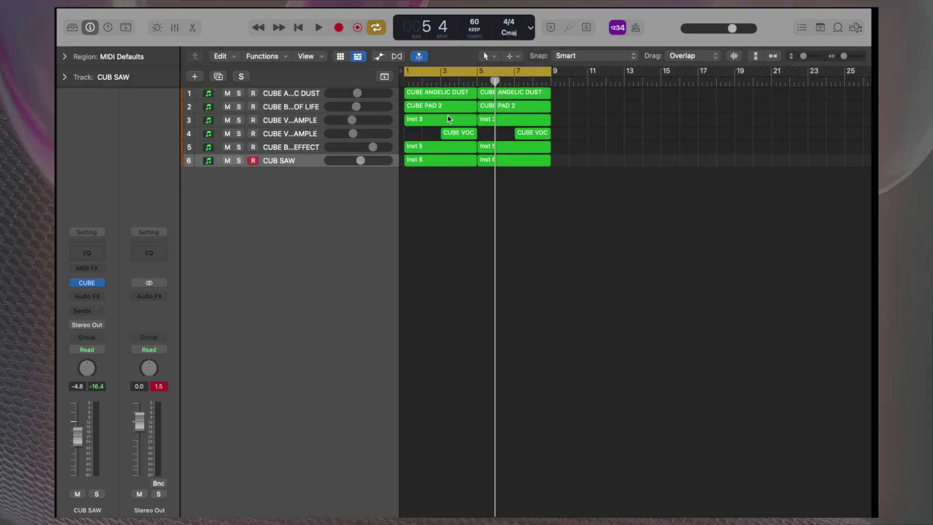
# - Widen the track list, then open CUBE BUTTERFLY EFFECT's instrument on its Effects page
pyautogui.moveTo(399, 100); pyautogui.dragTo(446, 104)
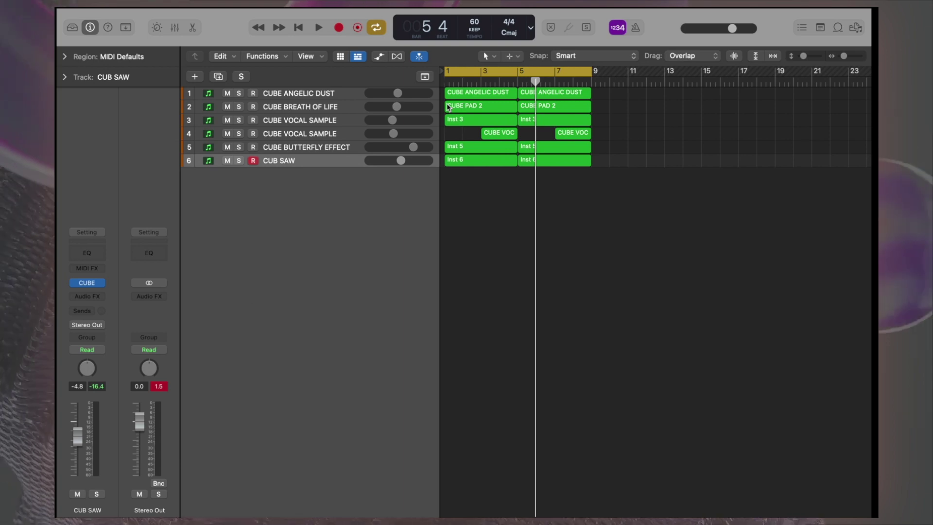
pyautogui.click(333, 93)
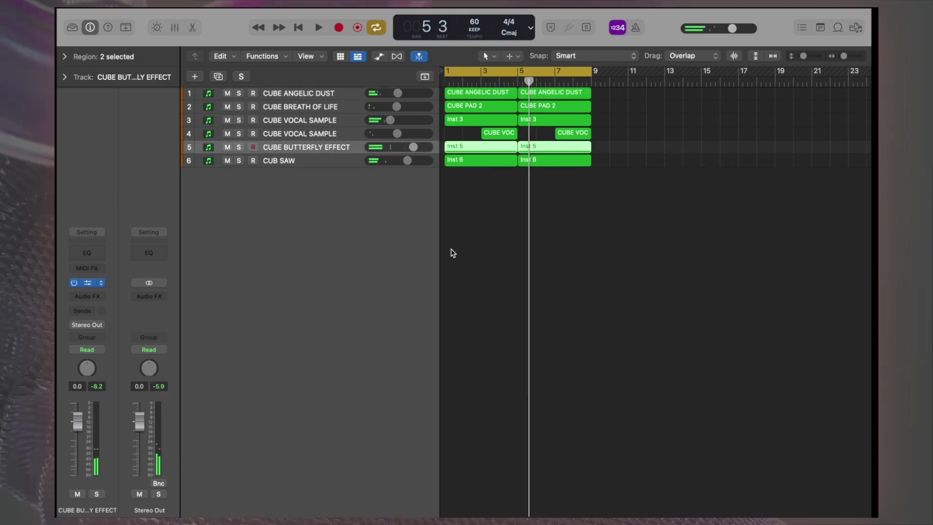
pyautogui.press('v')
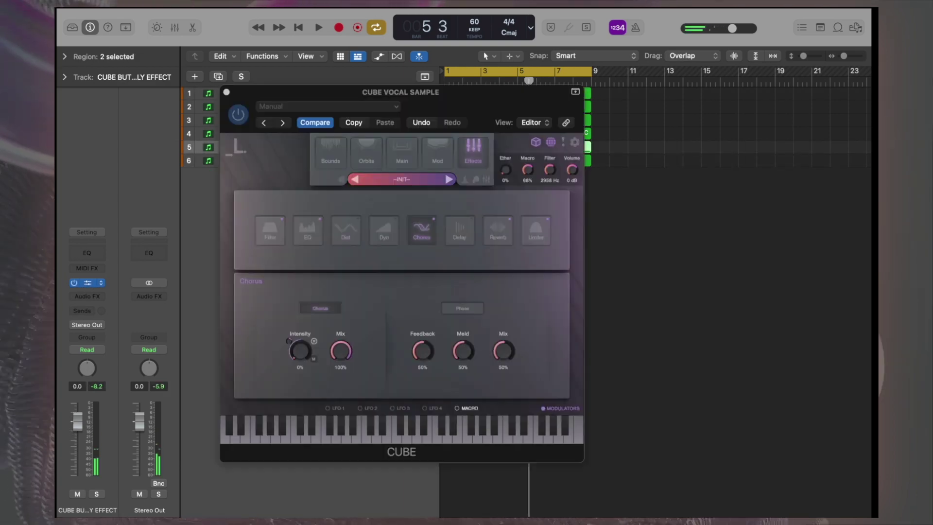
pyautogui.click(667, 248)
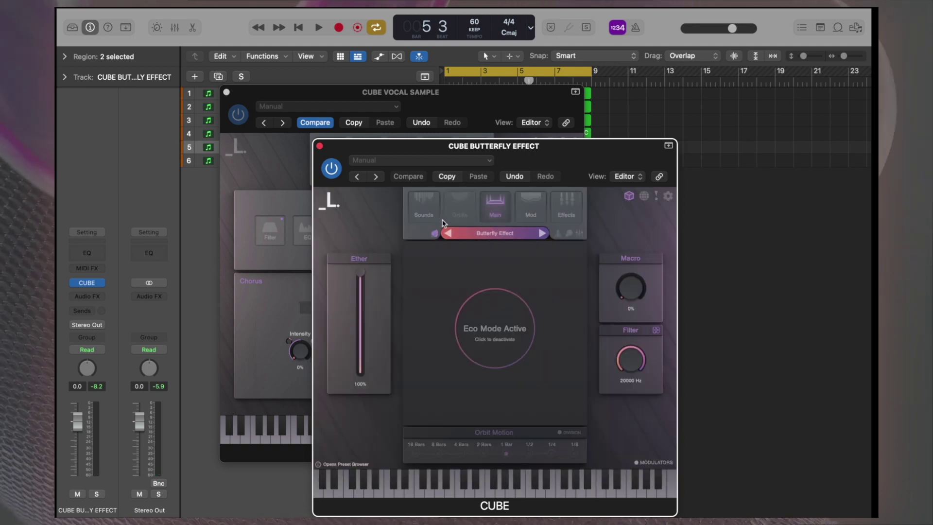
pyautogui.click(567, 209)
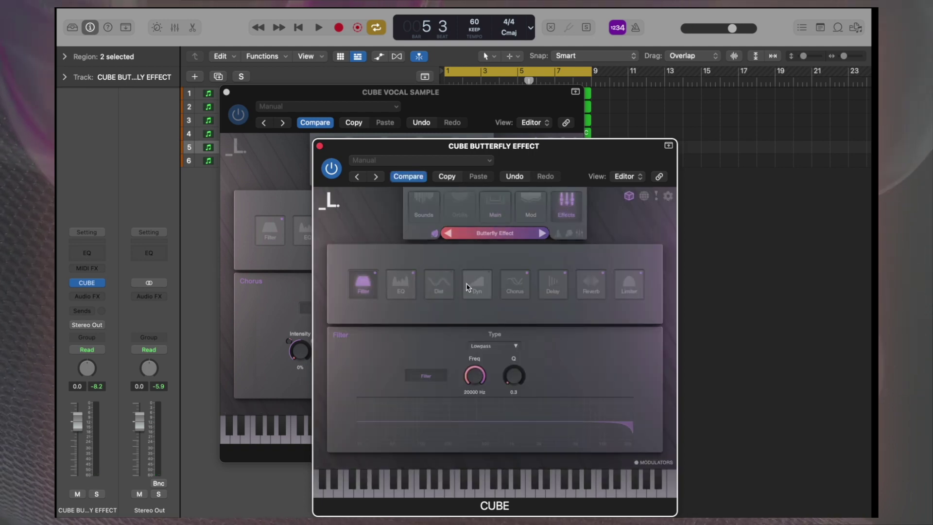
# - Set the Butterfly Effect reverb width to ~80%, damping 37%, and Icelandic Lagoon impulse response
pyautogui.click(591, 284)
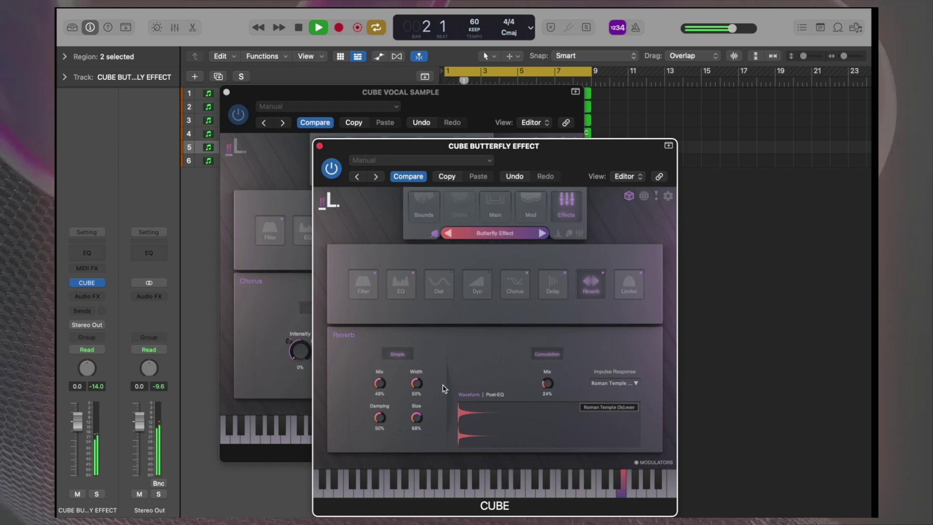
pyautogui.moveTo(417, 372); pyautogui.dragTo(406, 327)
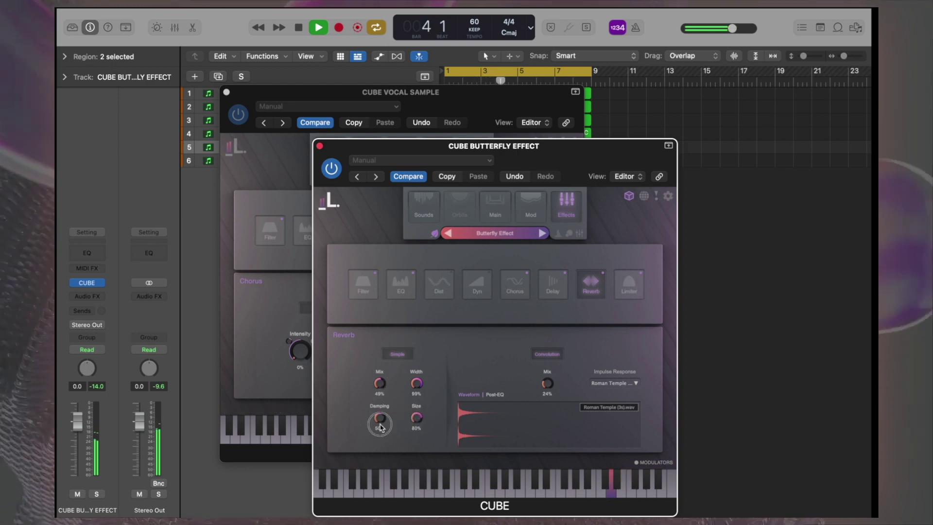
pyautogui.moveTo(380, 427); pyautogui.dragTo(381, 432)
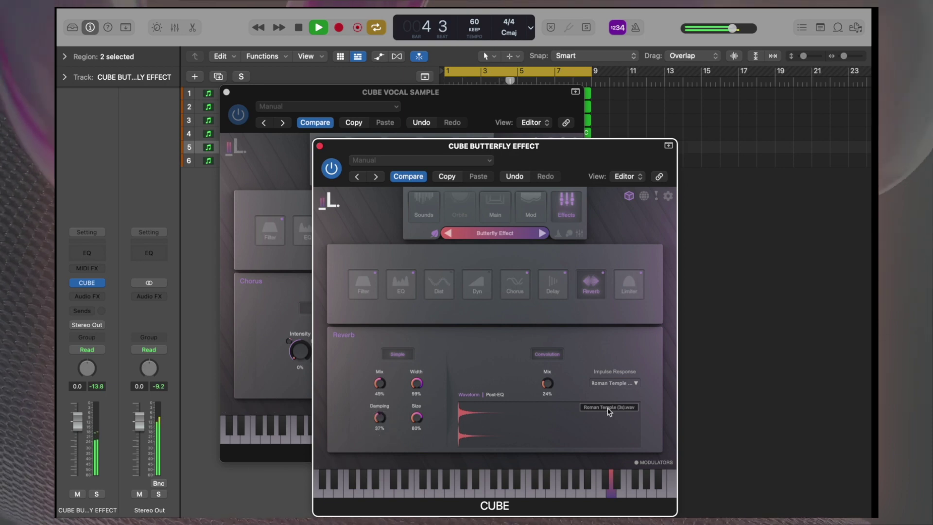
pyautogui.press('space')
pyautogui.click(611, 384)
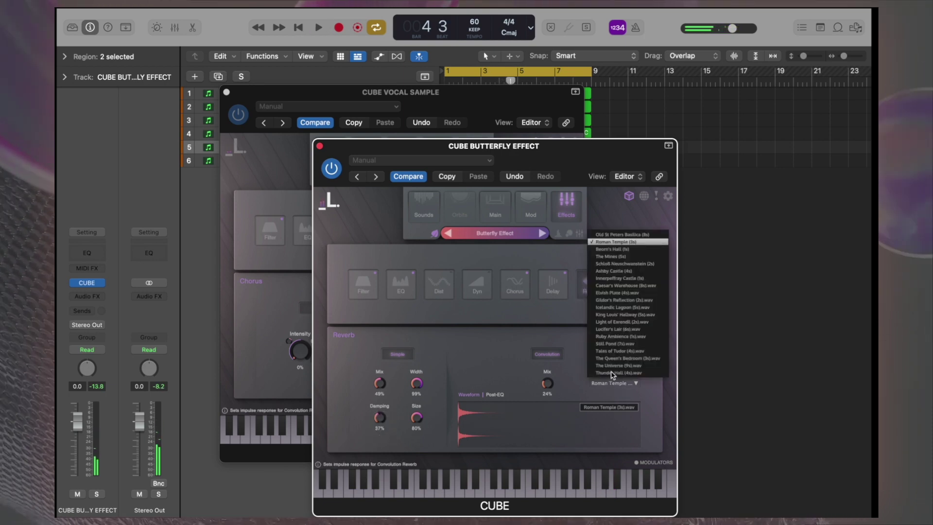
pyautogui.click(628, 307)
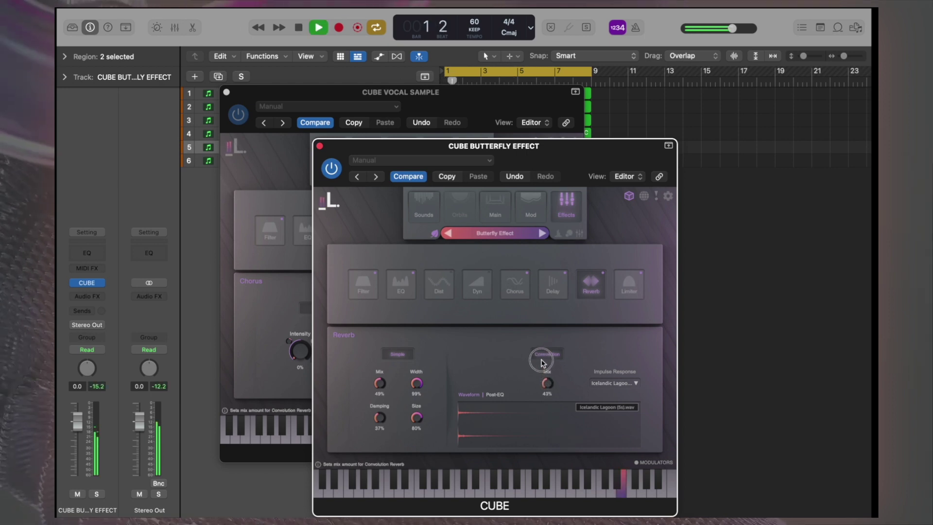
# - Raise the convolution mix to about 70%, close the windows, and select CUBE VOCAL SAMPLE
pyautogui.moveTo(542, 359); pyautogui.dragTo(539, 331)
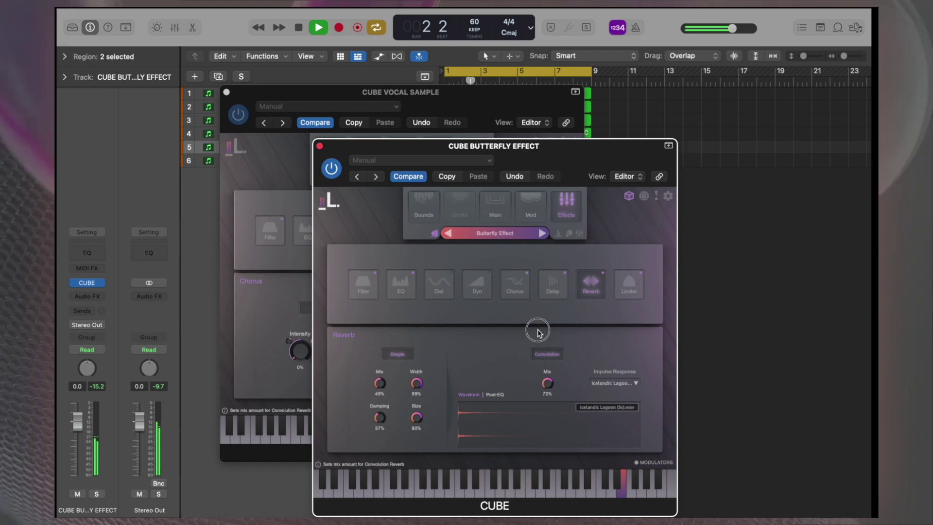
pyautogui.press('v')
pyautogui.click(300, 120)
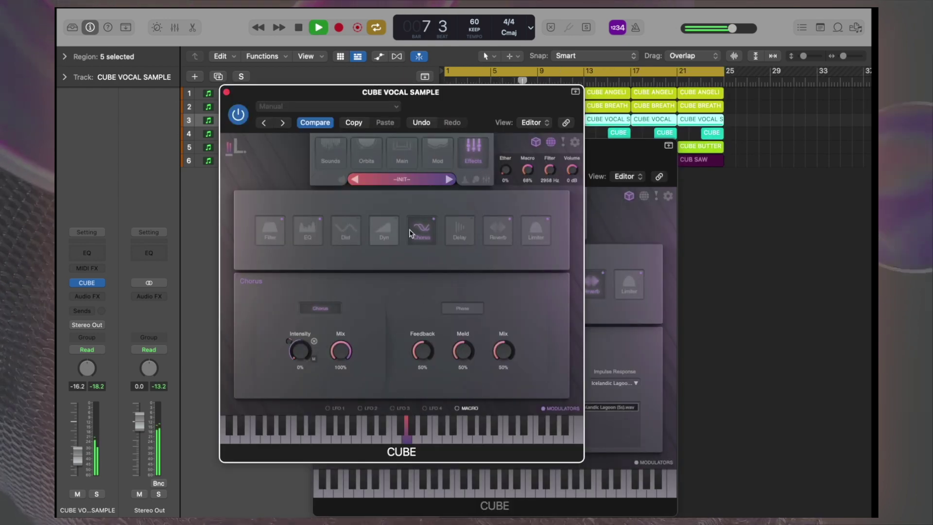
# - Raise the CUBE VOCAL SAMPLE delay feedback to 38% and mix to 51%, then review reverb impulse responses
pyautogui.click(460, 230)
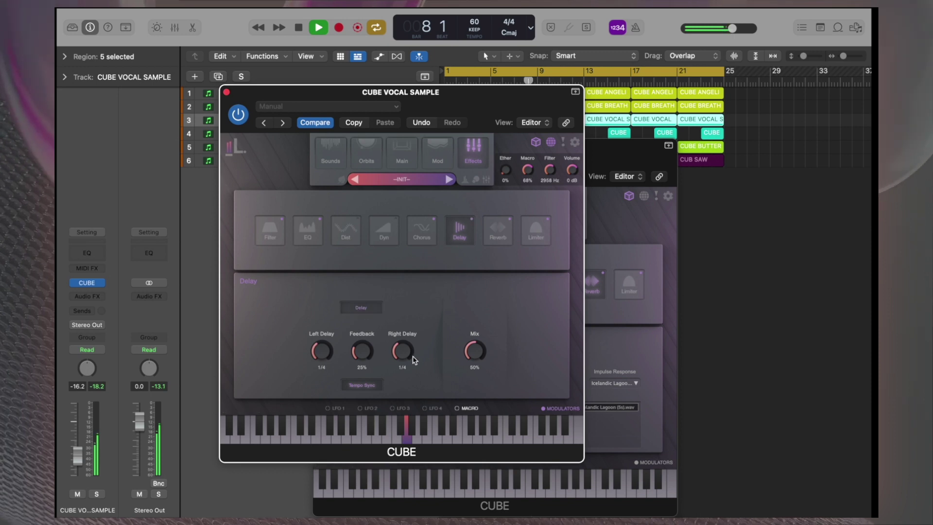
pyautogui.moveTo(362, 351); pyautogui.dragTo(367, 336)
pyautogui.click(477, 353)
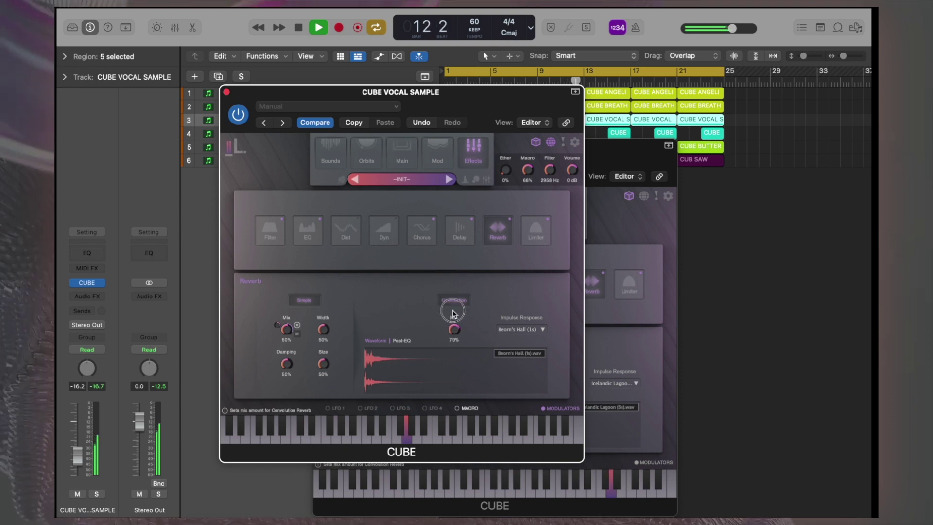
pyautogui.click(520, 329)
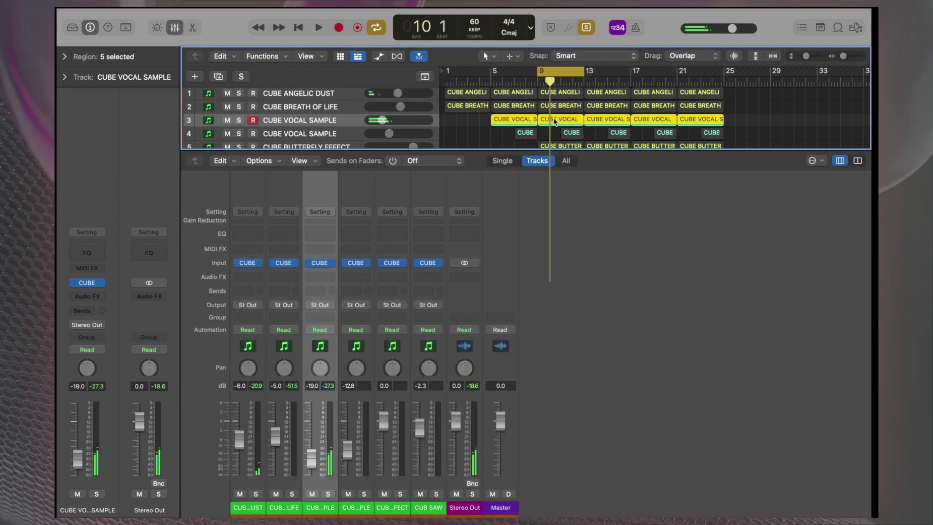
# - Raise the selected CUBE VOCAL SAMPLE notes by an octave and play from bar 9
pyautogui.press('p')
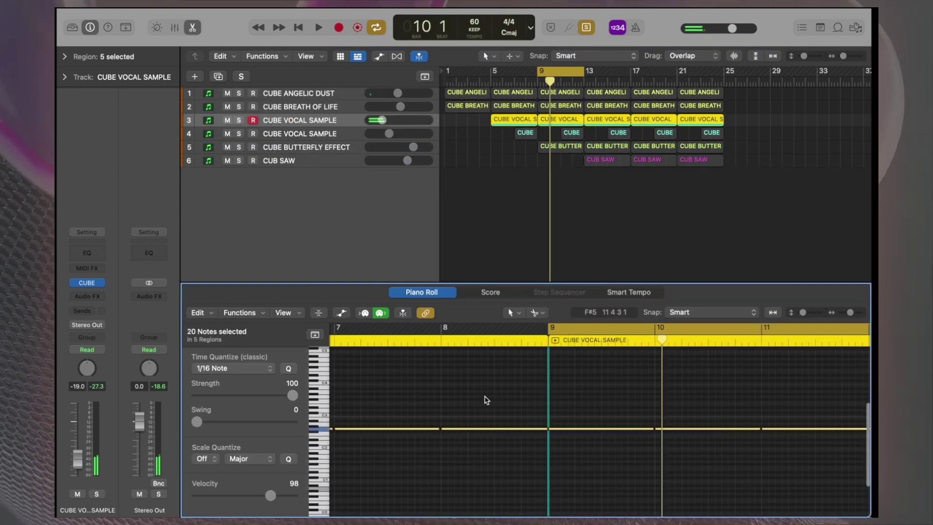
pyautogui.hotkey('alt', 'shift', 'Up')
pyautogui.press('space')
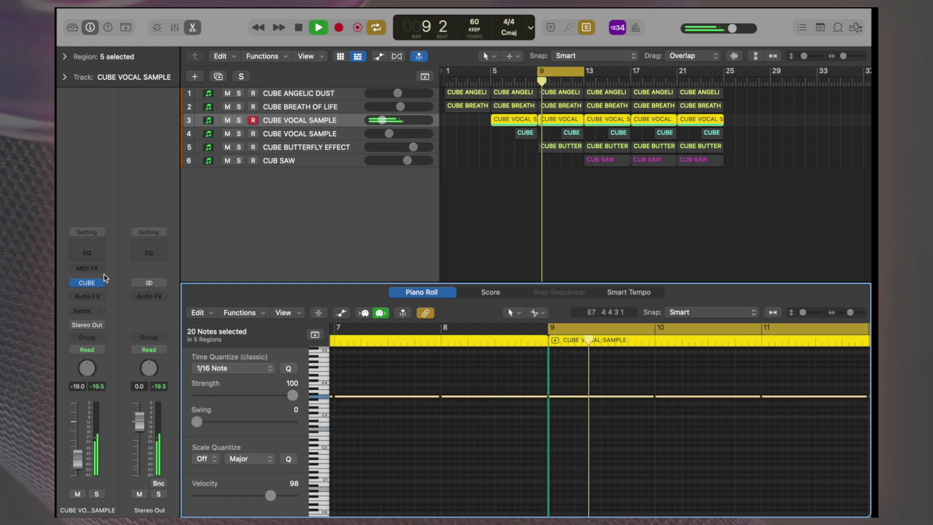
# - Move the CUBE vocal sample's start point earlier, then loop bars 9–25
pyautogui.click(86, 283)
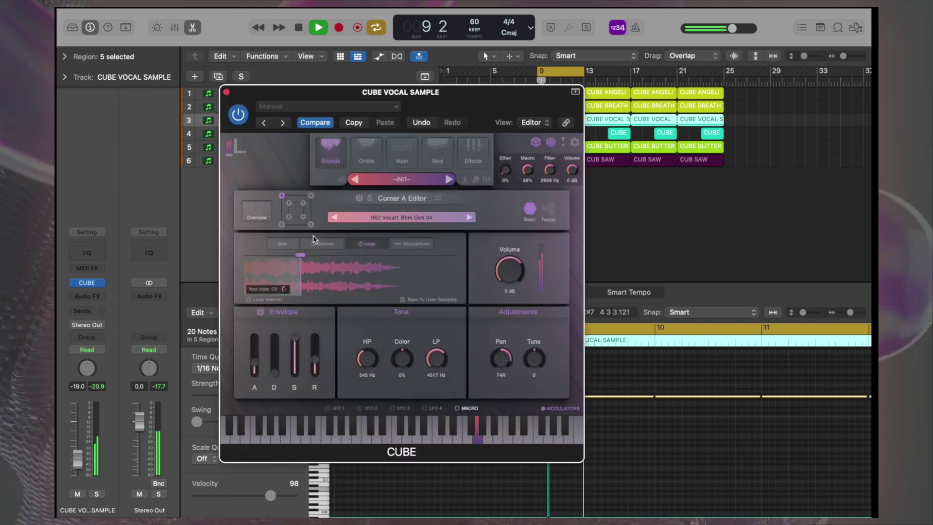
pyautogui.moveTo(287, 259); pyautogui.dragTo(268, 259)
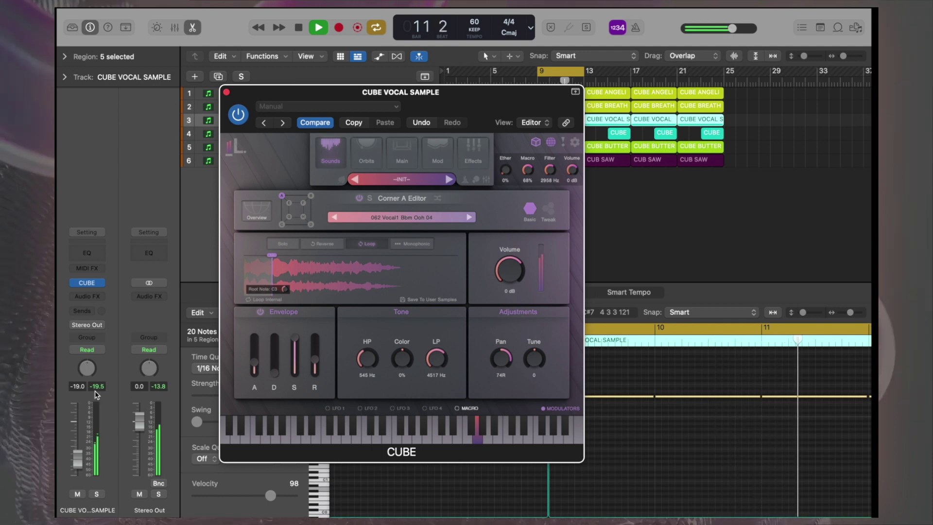
pyautogui.press('super+w')
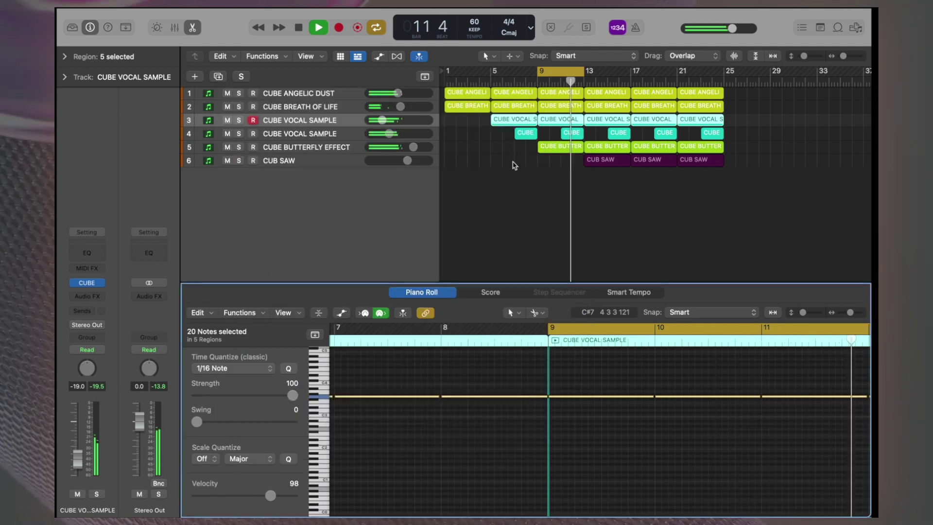
pyautogui.press('c')
pyautogui.moveTo(718, 72); pyautogui.dragTo(725, 72)
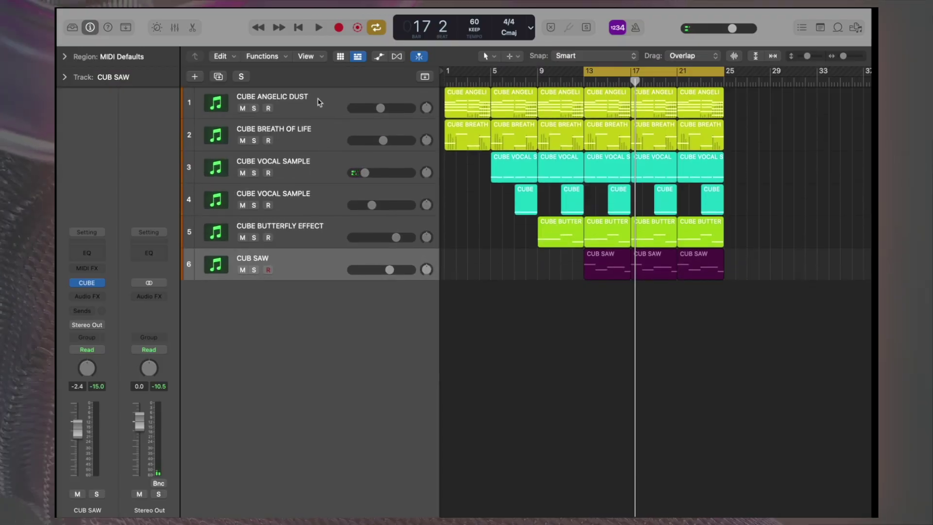
# - Insert a Single Band EQ on the selected CUBE channel strips in the Mixer
pyautogui.click(319, 102)
pyautogui.press('x')
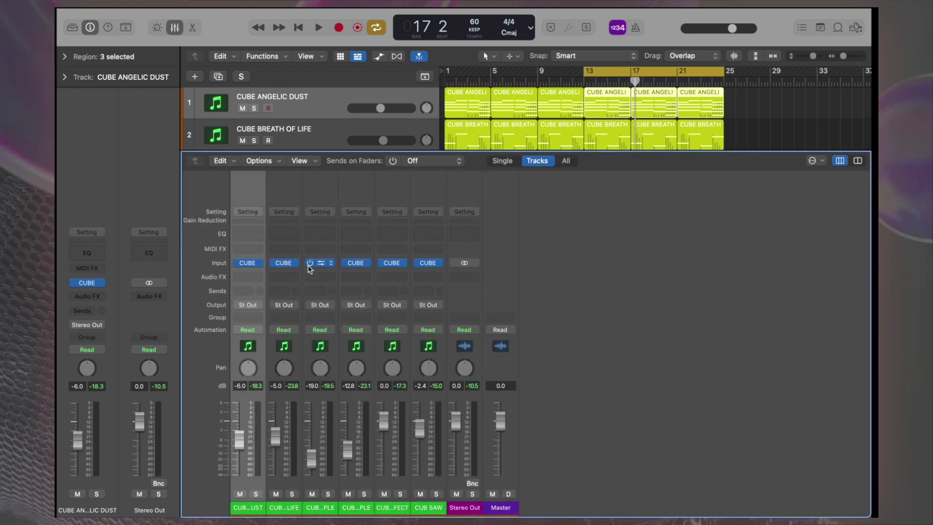
pyautogui.moveTo(296, 271); pyautogui.dragTo(252, 270)
pyautogui.click(248, 276)
pyautogui.moveTo(290, 506)
pyautogui.moveTo(384, 405)
pyautogui.moveTo(444, 410)
pyautogui.click(513, 438)
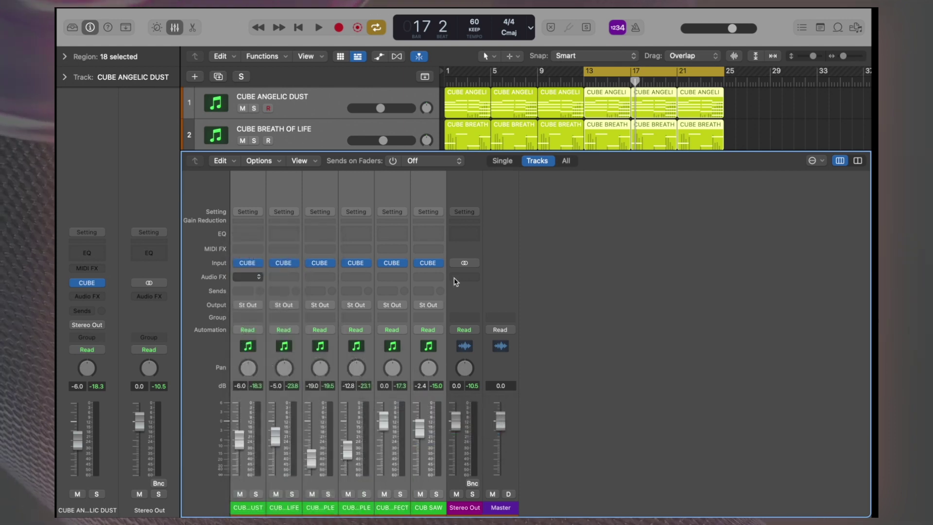
# - Close the CUB SAW and CUBE VOCAL SAMPLE instrument windows and play from bar 13
pyautogui.click(251, 87)
pyautogui.click(243, 83)
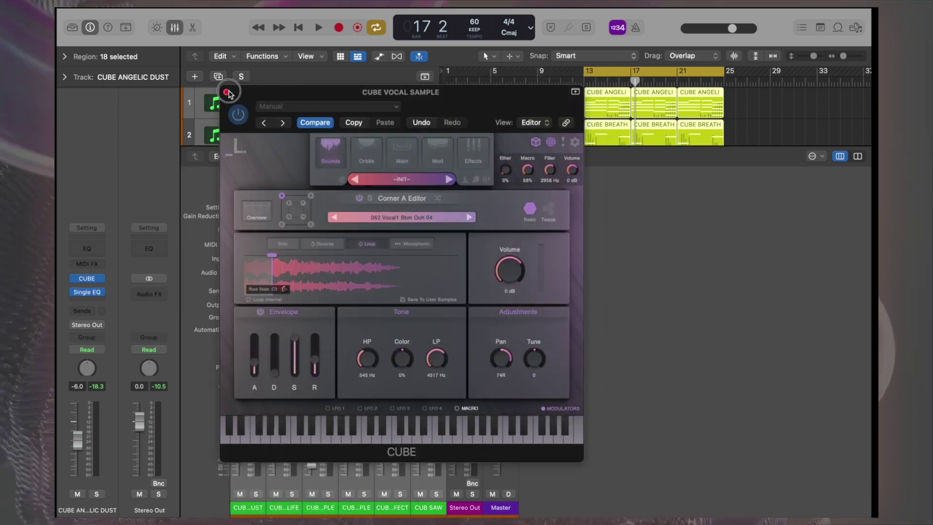
pyautogui.click(227, 92)
pyautogui.press('space')
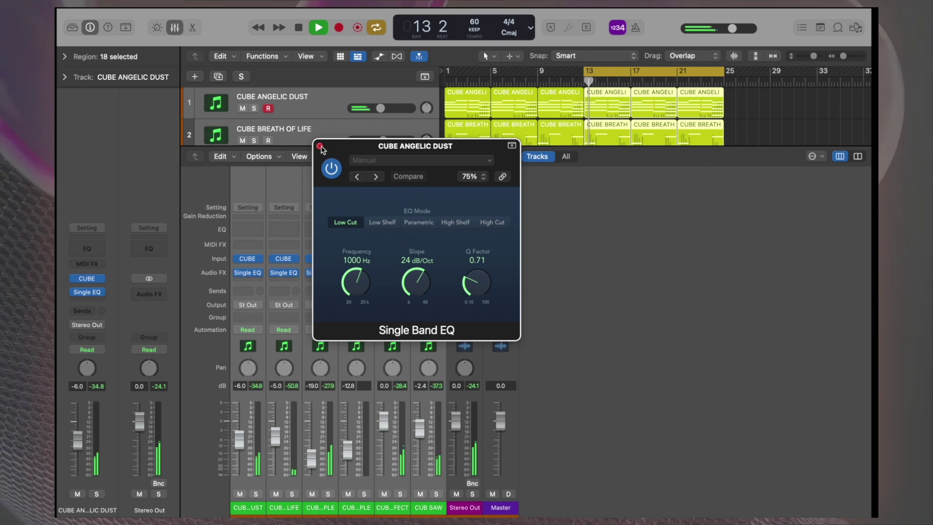
# - Lower the low cut to about 365 Hz and set ANGELIC DUST's EQ frequency points to 1300 and 320 Hz
pyautogui.moveTo(355, 280)
pyautogui.mouseDown()
pyautogui.moveTo(351, 311)
pyautogui.moveTo(350, 291)
pyautogui.mouseUp()
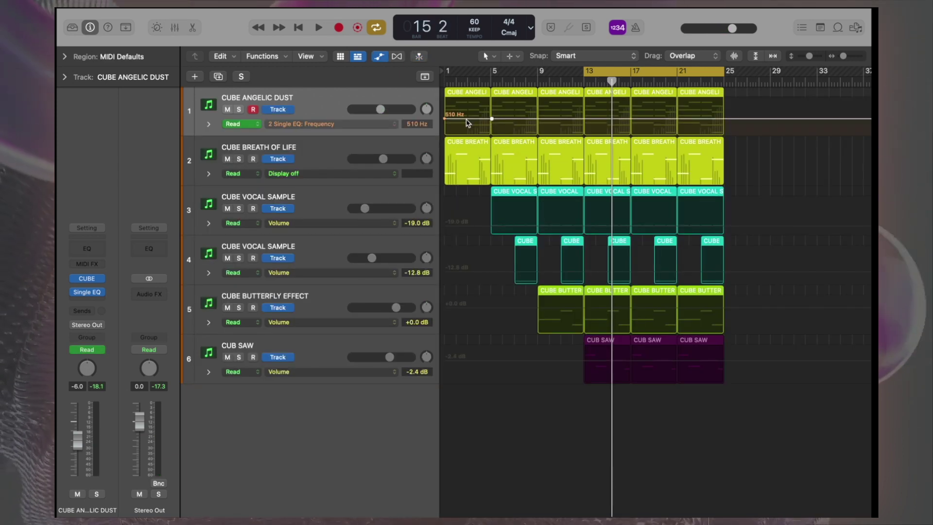
pyautogui.moveTo(445, 118); pyautogui.dragTo(445, 113)
pyautogui.moveTo(508, 119); pyautogui.dragTo(575, 134)
pyautogui.press('c')
pyautogui.press('Return')
pyautogui.press('space')
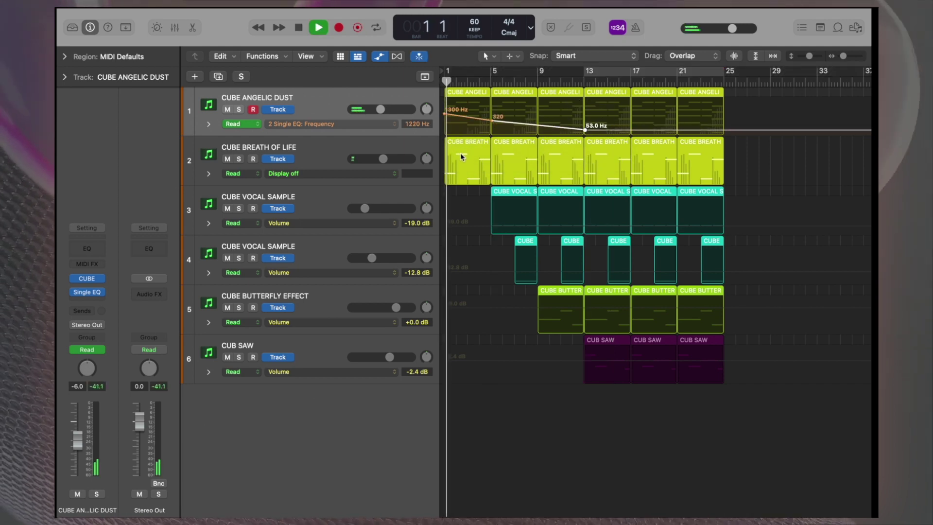
# - Automate CUBE BREATH OF LIFE's Single EQ frequency, dropping from 425 Hz to 86 Hz at bar 13
pyautogui.click(373, 173)
pyautogui.moveTo(384, 259)
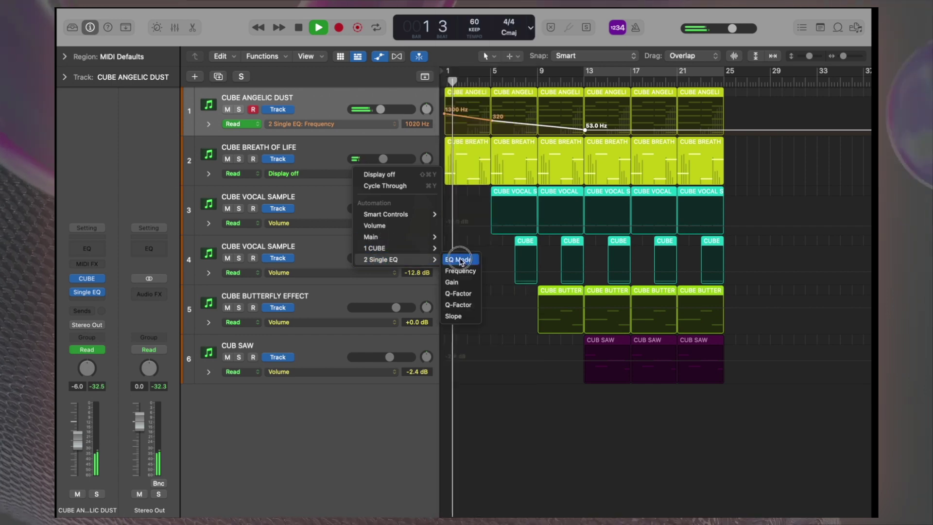
pyautogui.click(459, 269)
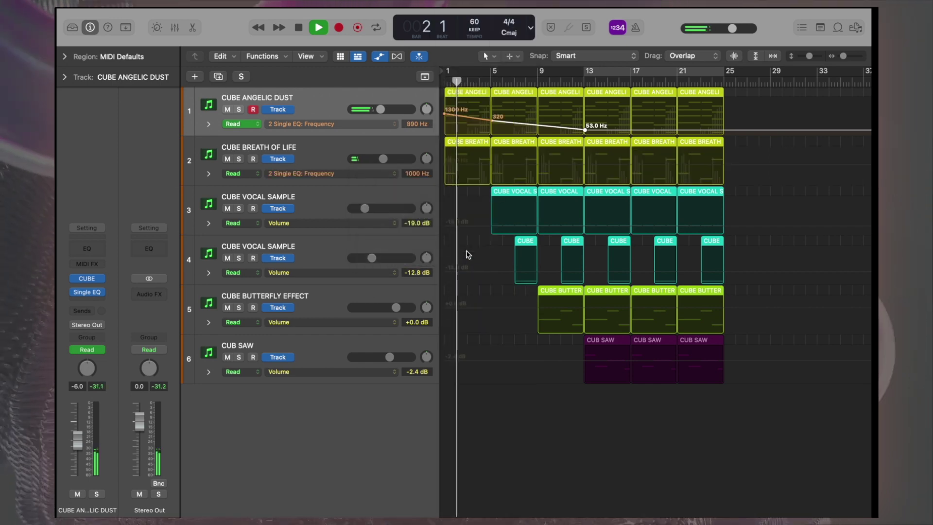
pyautogui.click(476, 169)
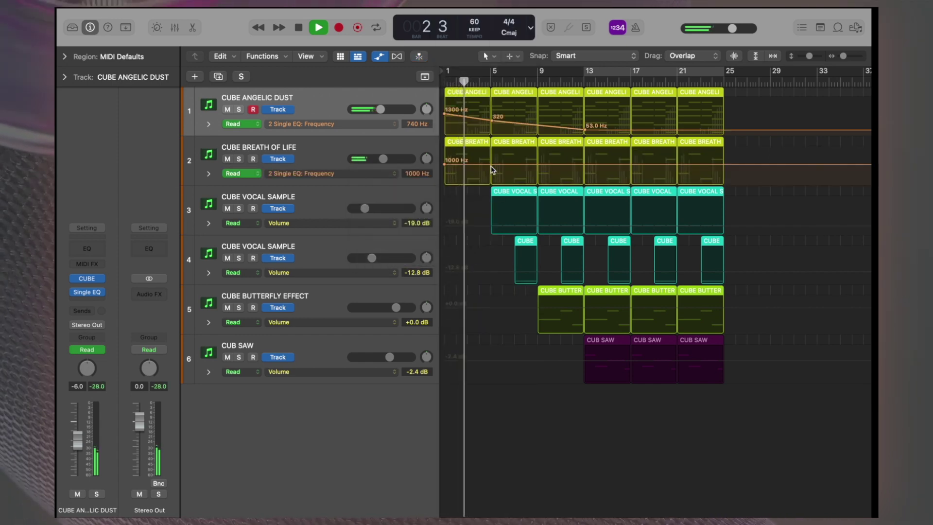
pyautogui.moveTo(491, 167); pyautogui.dragTo(491, 170)
pyautogui.moveTo(584, 167); pyautogui.dragTo(584, 178)
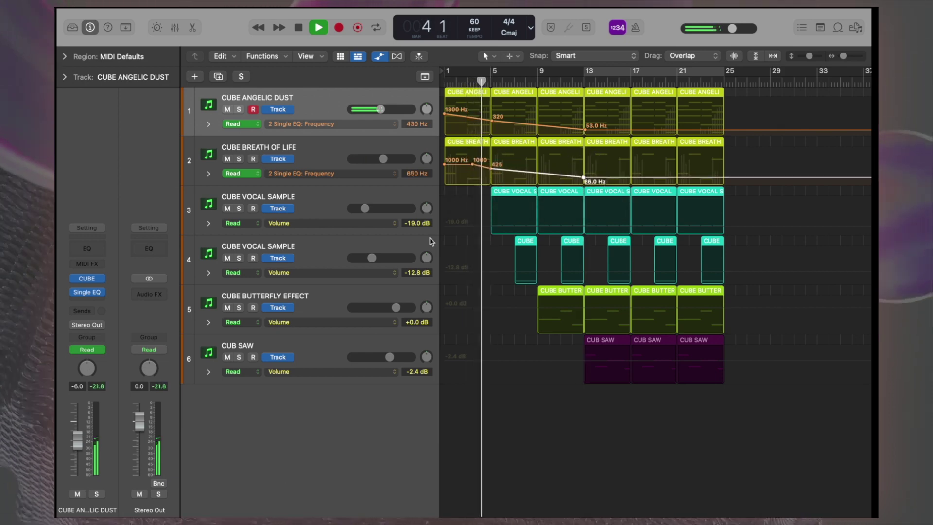
# - Review the Single Band EQ on both CUBE VOCAL SAMPLE tracks, now High Cut at 1000 Hz
pyautogui.click(331, 207)
pyautogui.click(92, 292)
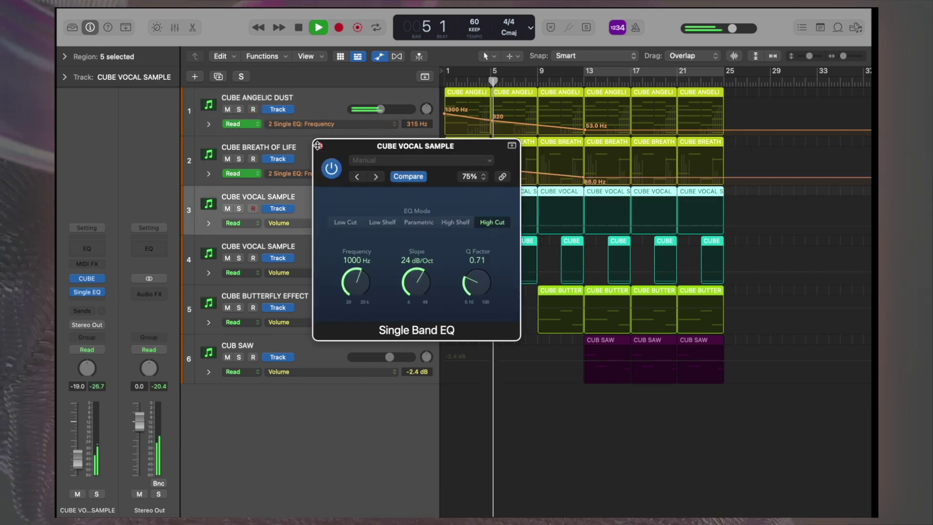
pyautogui.click(319, 146)
pyautogui.press('Down')
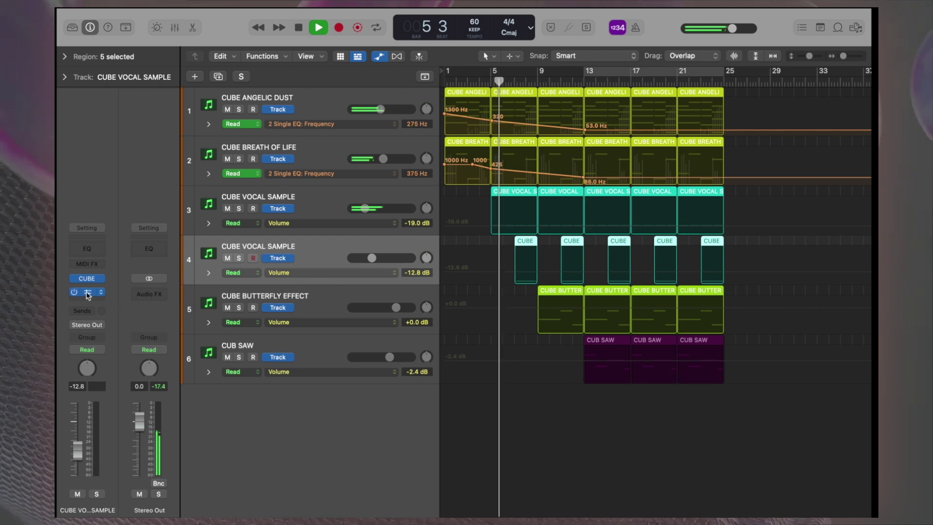
pyautogui.click(88, 293)
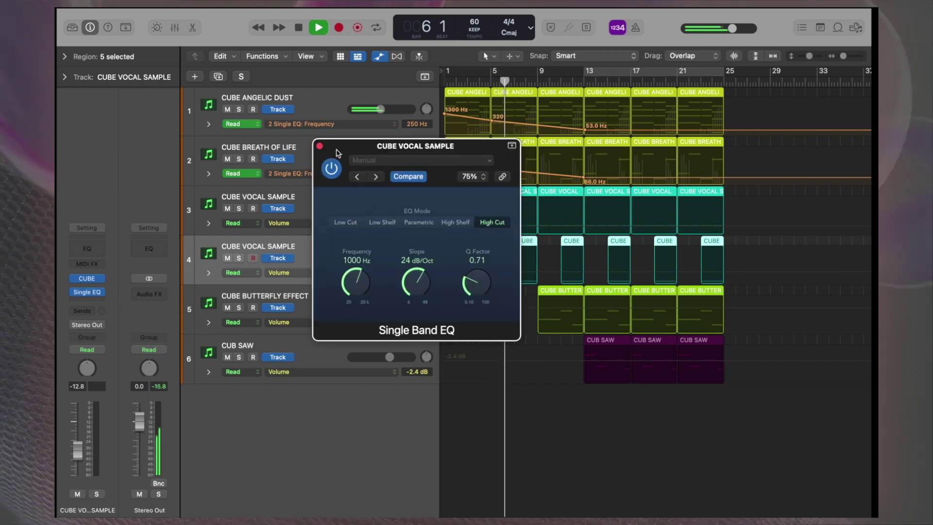
pyautogui.click(319, 145)
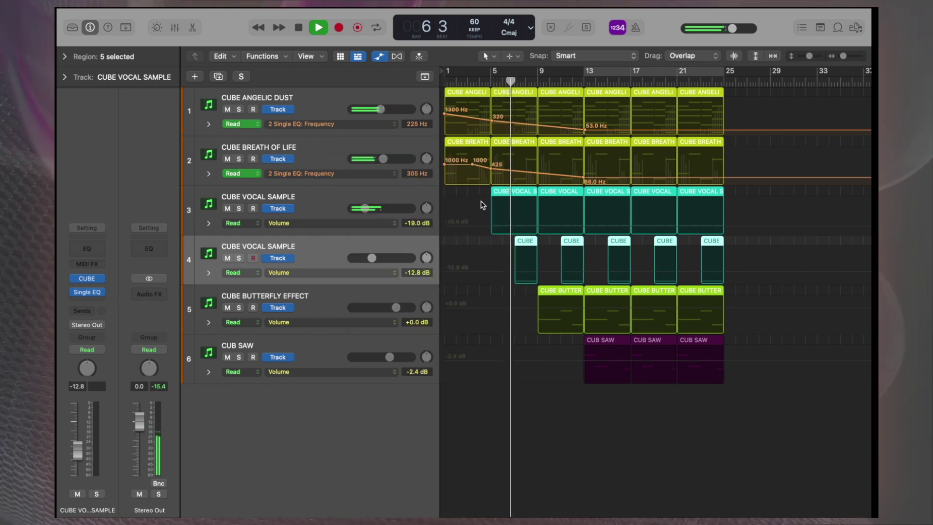
# - Automate the first vocal track's Single EQ frequency, rising to 7900 Hz at bar 13
pyautogui.click(344, 222)
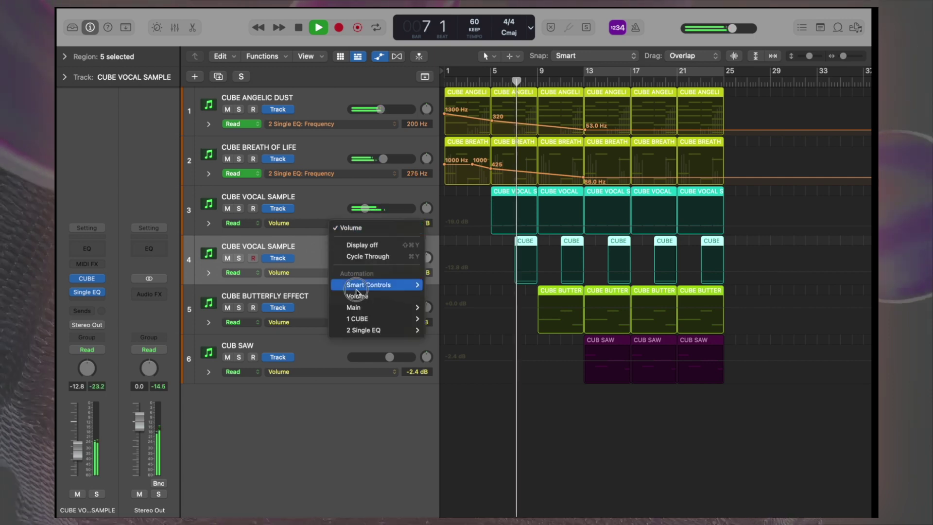
pyautogui.moveTo(411, 331)
pyautogui.click(432, 341)
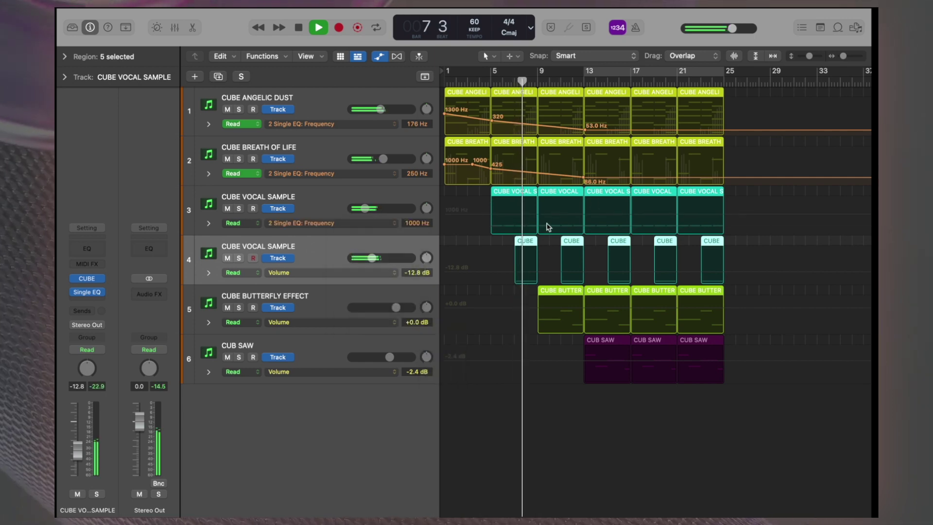
pyautogui.click(528, 216)
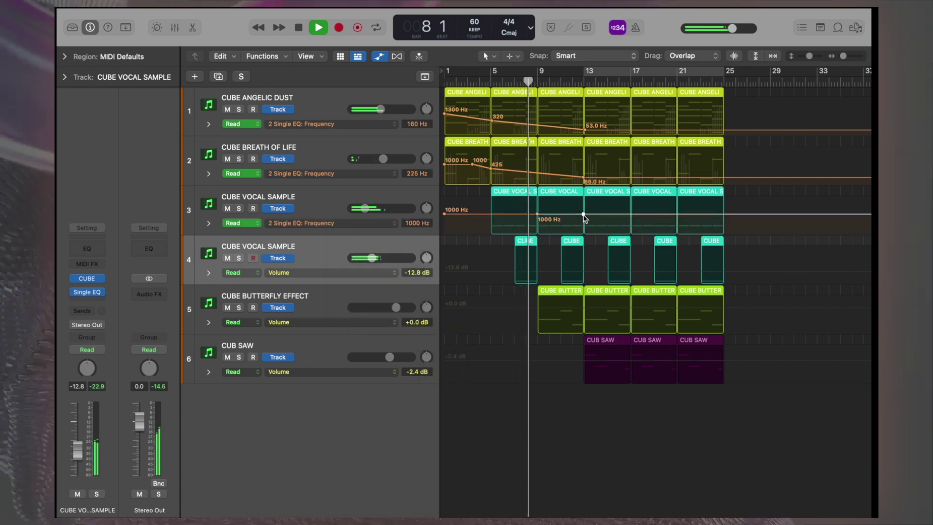
pyautogui.moveTo(584, 215); pyautogui.dragTo(584, 204)
# - Automate track 4's EQ frequency up to 11600 Hz at bar 13 and lower its volume to -15.0 dB
pyautogui.click(335, 273)
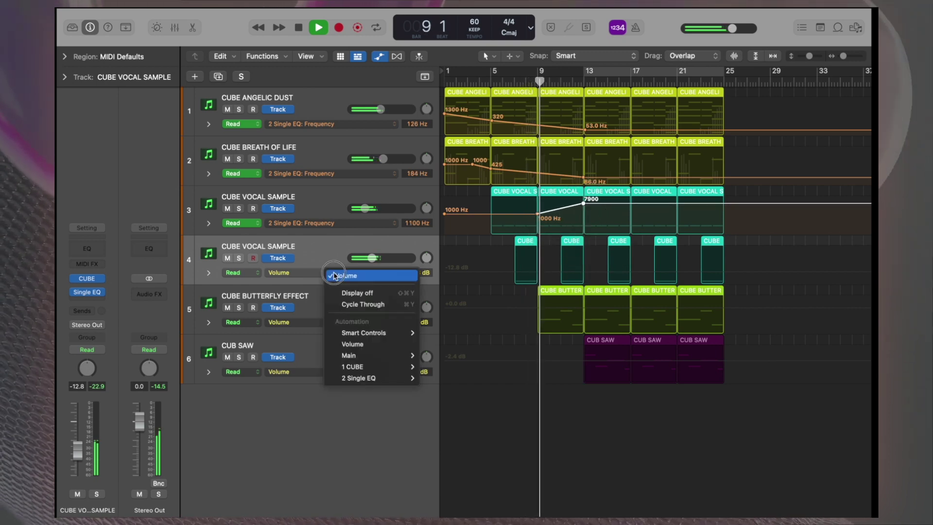
pyautogui.moveTo(358, 378)
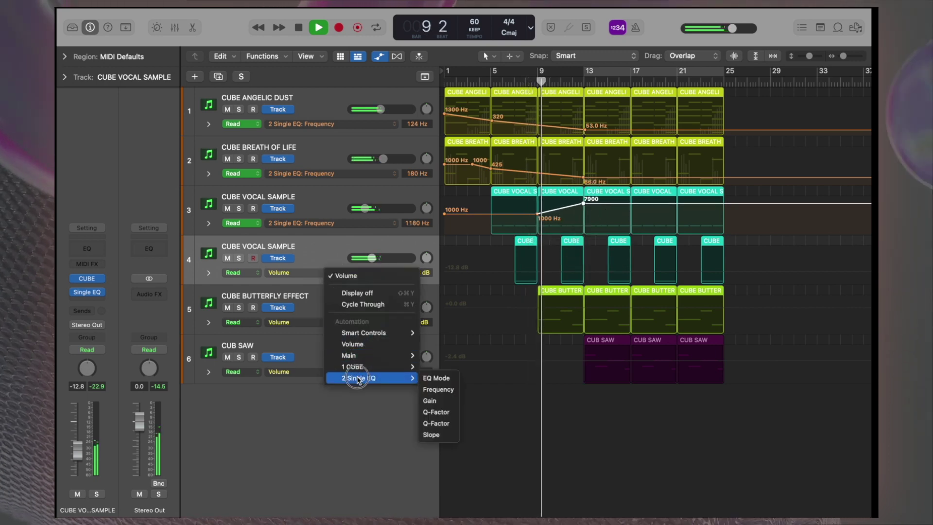
pyautogui.click(438, 389)
pyautogui.click(578, 265)
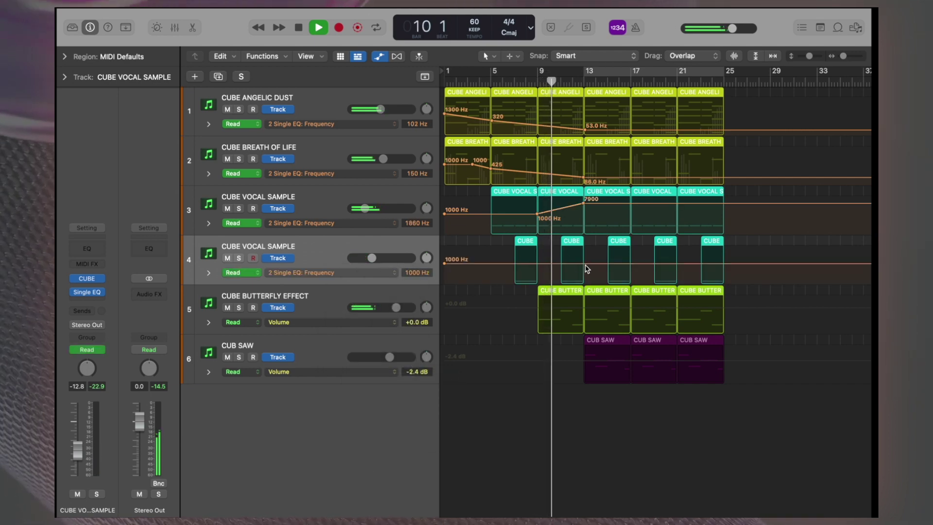
pyautogui.moveTo(584, 264); pyautogui.dragTo(585, 252)
pyautogui.moveTo(384, 257); pyautogui.dragTo(381, 258)
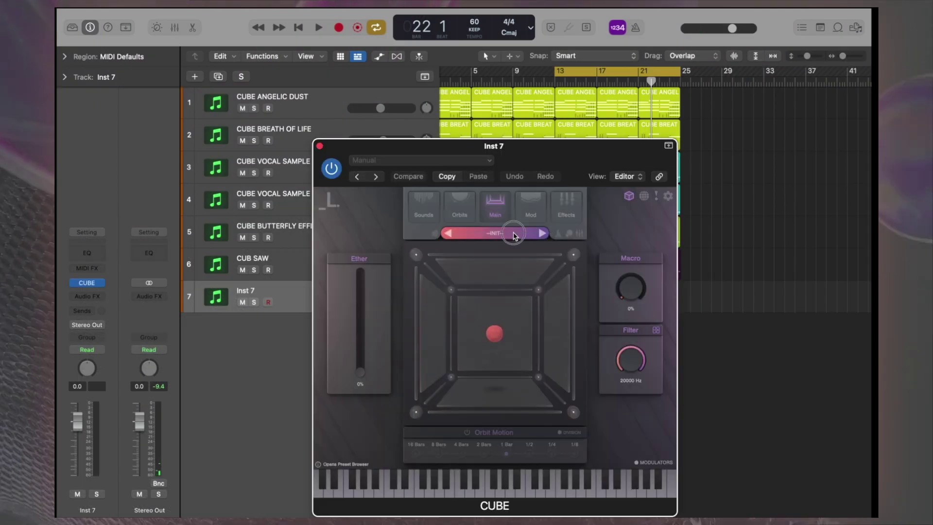
# - Open CUBE's preset browser with tags shown and filter it to Sound Design presets
pyautogui.click(515, 236)
pyautogui.click(574, 266)
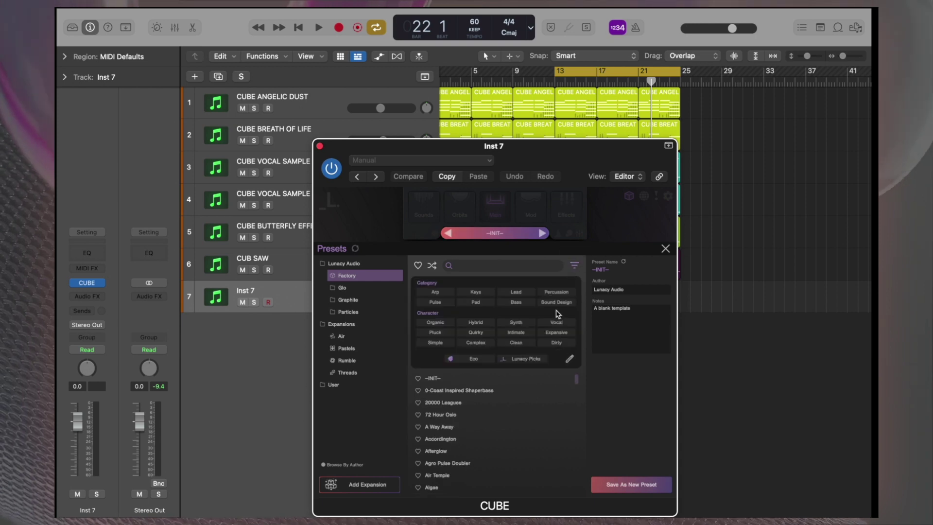
pyautogui.click(557, 302)
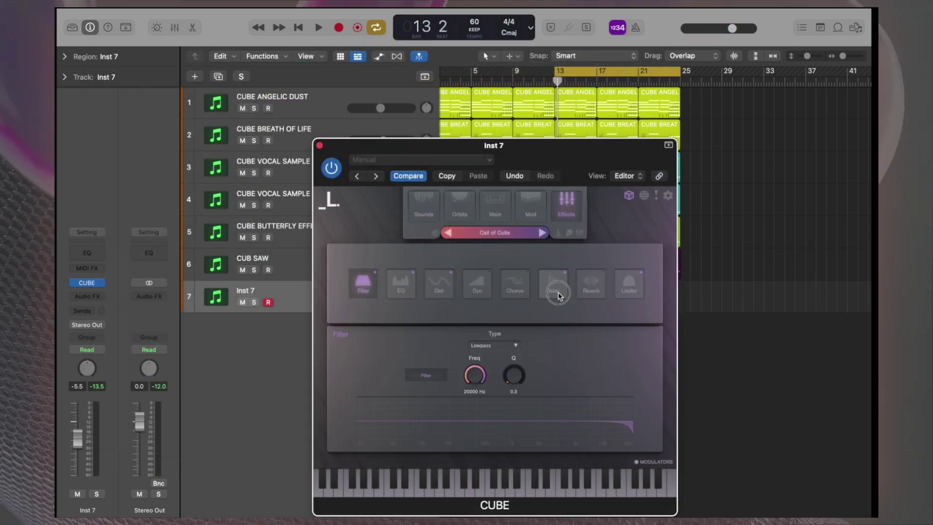
# - Set CUBE's delay to 1/16D with about 23% feedback and 26% mix
pyautogui.click(558, 293)
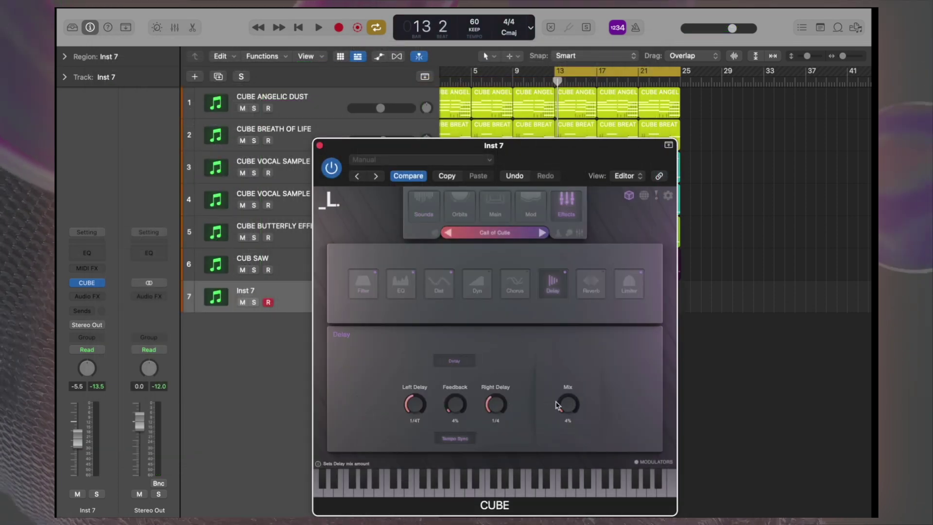
pyautogui.moveTo(496, 404); pyautogui.dragTo(492, 380)
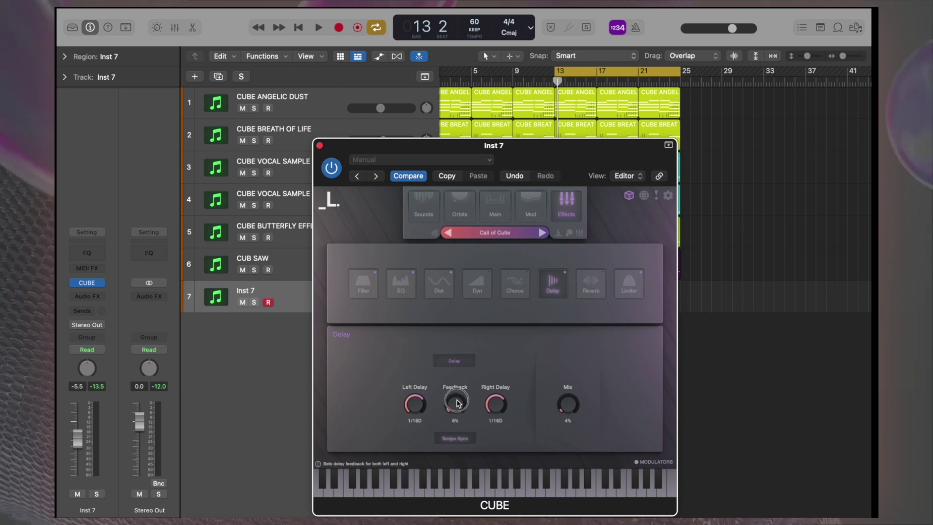
pyautogui.moveTo(457, 396); pyautogui.dragTo(452, 383)
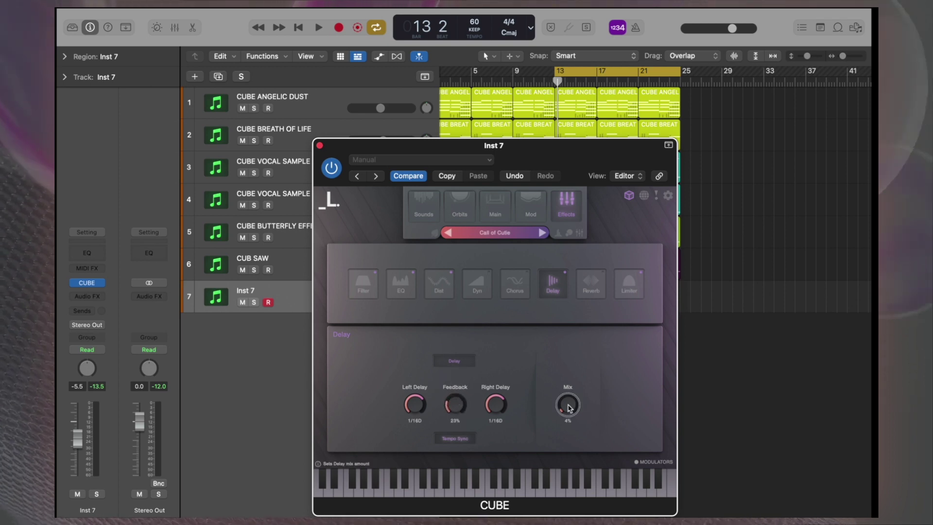
pyautogui.press('space')
pyautogui.moveTo(568, 399)
pyautogui.mouseDown()
pyautogui.moveTo(569, 392)
pyautogui.moveTo(568, 404)
pyautogui.mouseUp()
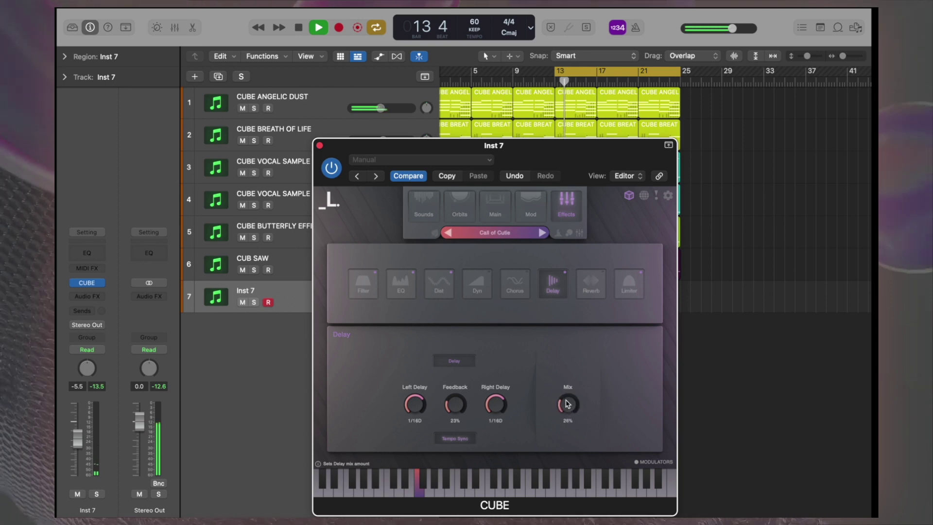
# - Lower Inst 7 to -8.8 dB and browse CUBE's source, LFO, effects and Orbits pages
pyautogui.click(424, 212)
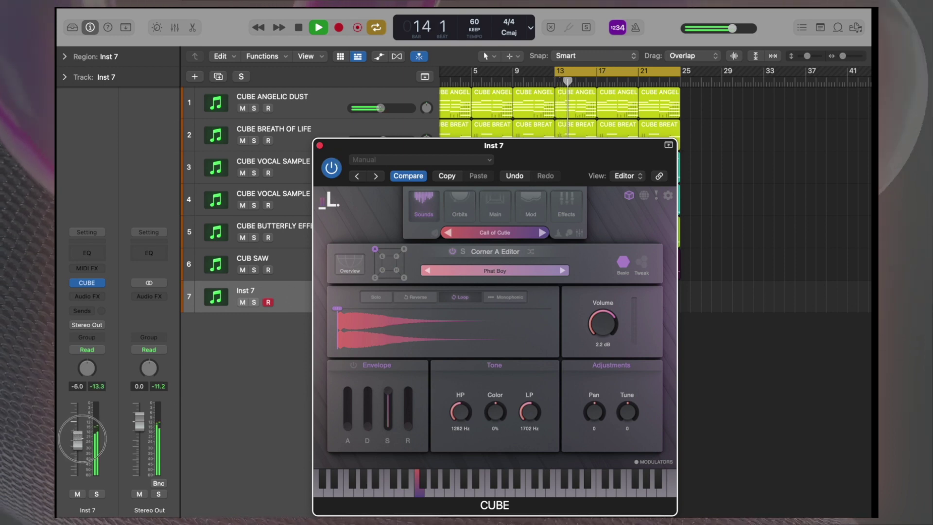
pyautogui.moveTo(81, 435); pyautogui.dragTo(81, 441)
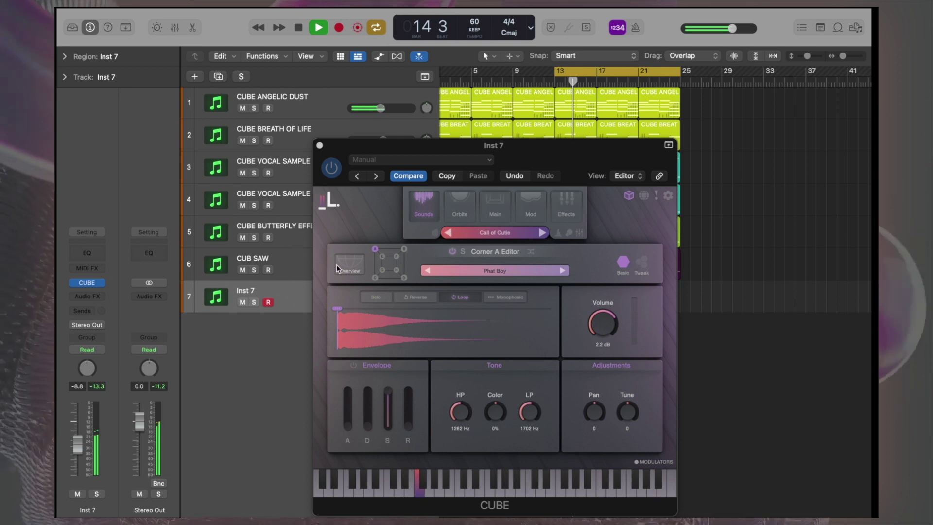
pyautogui.click(536, 212)
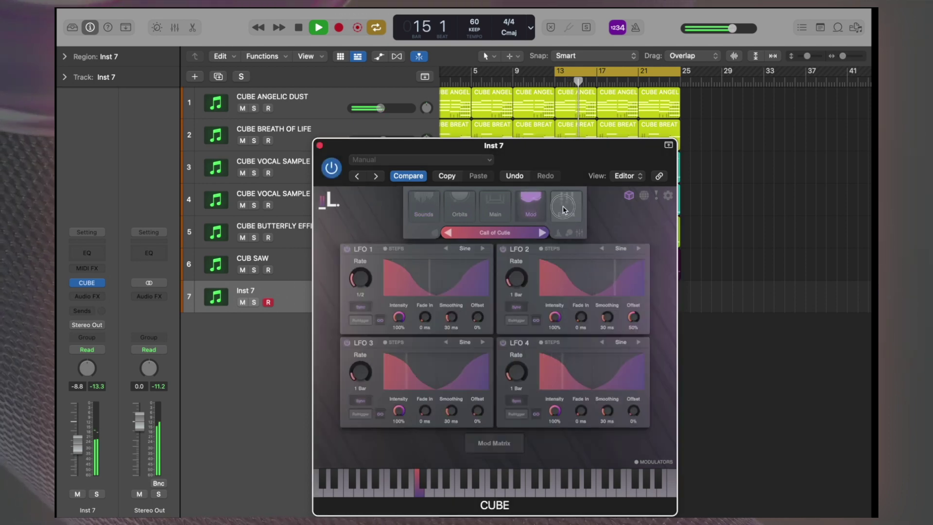
pyautogui.click(564, 209)
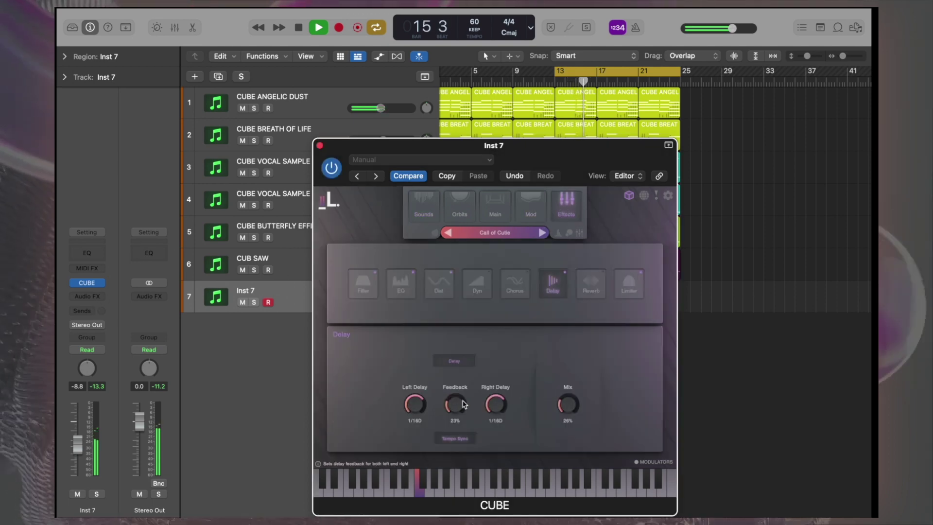
pyautogui.click(459, 203)
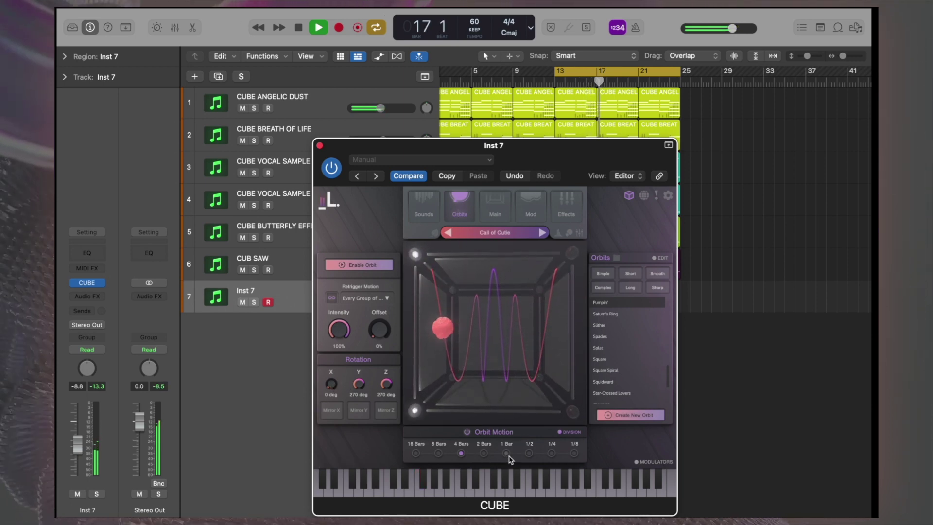
# - Stop playback and raise CUBE's convolution reverb mix to about 74%
pyautogui.press('space')
pyautogui.press('space')
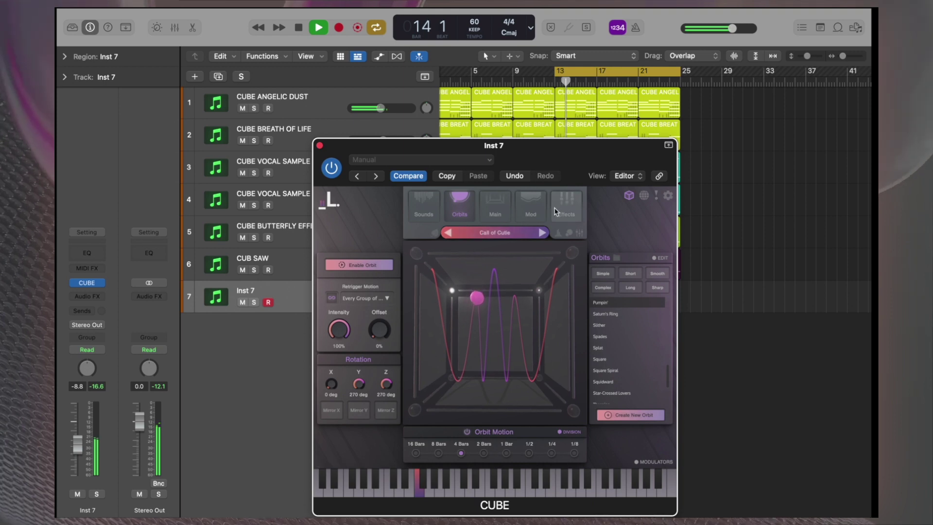
pyautogui.click(558, 210)
pyautogui.click(592, 292)
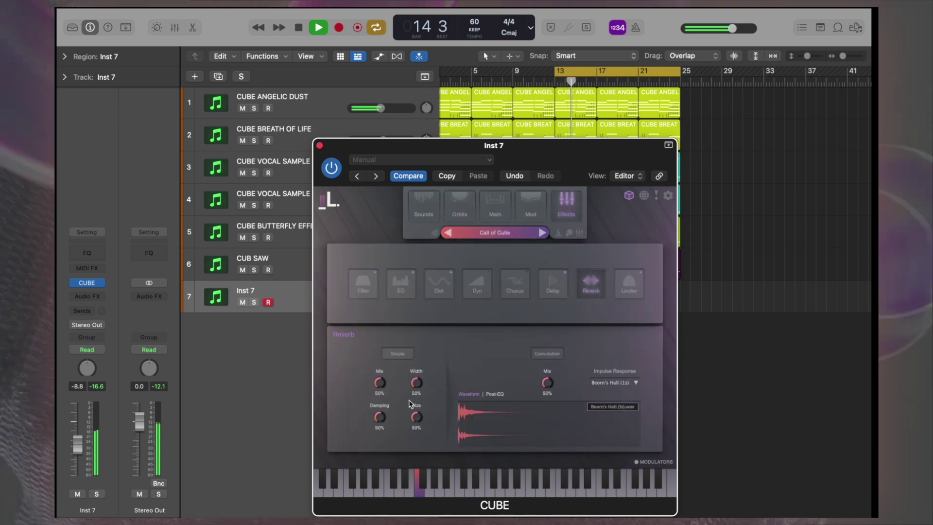
pyautogui.moveTo(548, 374); pyautogui.dragTo(546, 361)
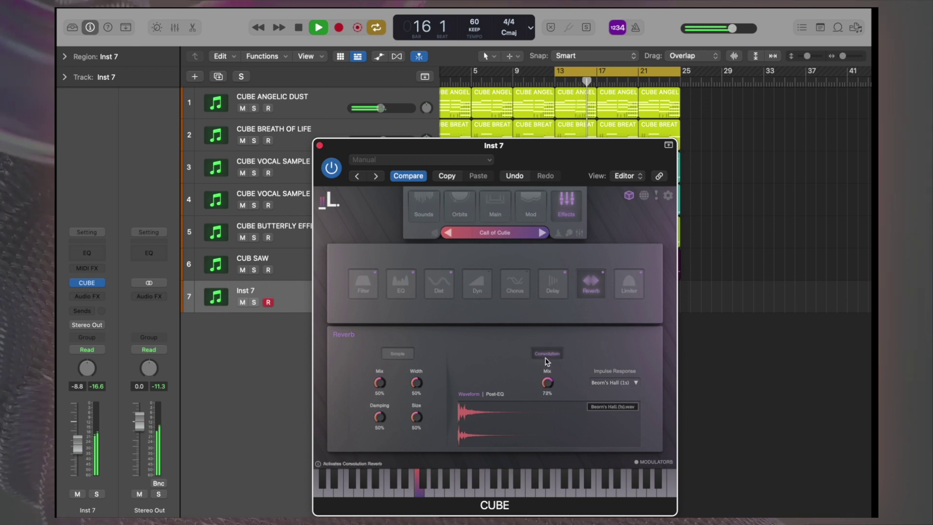
pyautogui.click(554, 283)
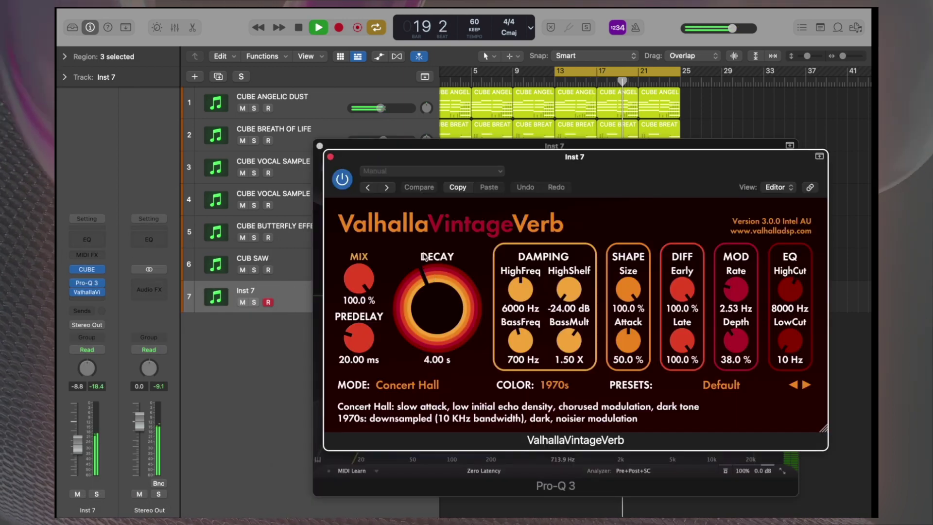
# - Set ValhallaVintageVerb's mix to 71.1% and close it and Pro-Q 3
pyautogui.moveTo(359, 278); pyautogui.dragTo(364, 318)
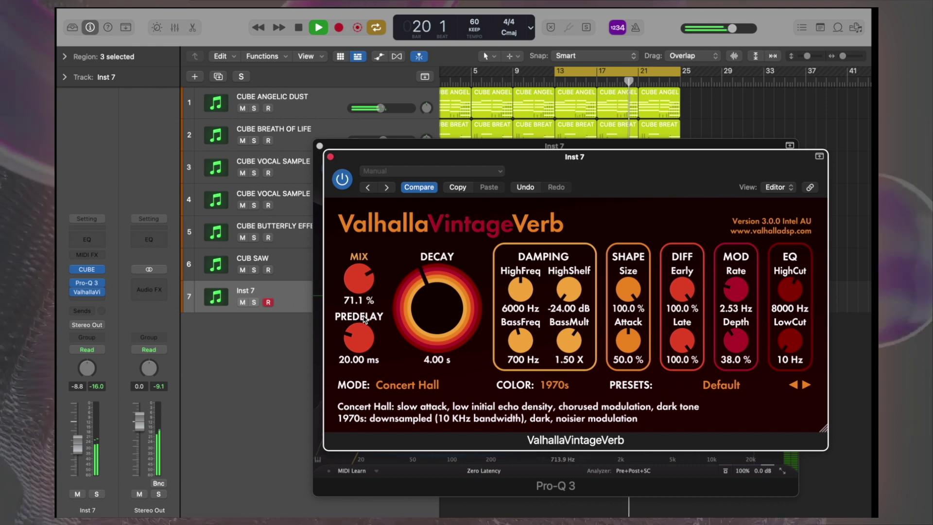
pyautogui.click(331, 157)
pyautogui.click(319, 146)
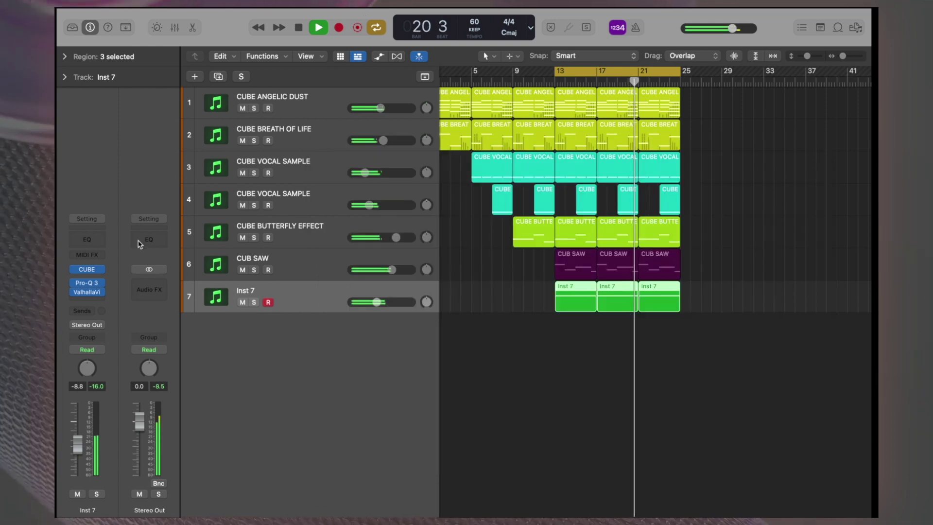
# - Reopen the CUBE window, move it up and left, and show its LFO page
pyautogui.press('v')
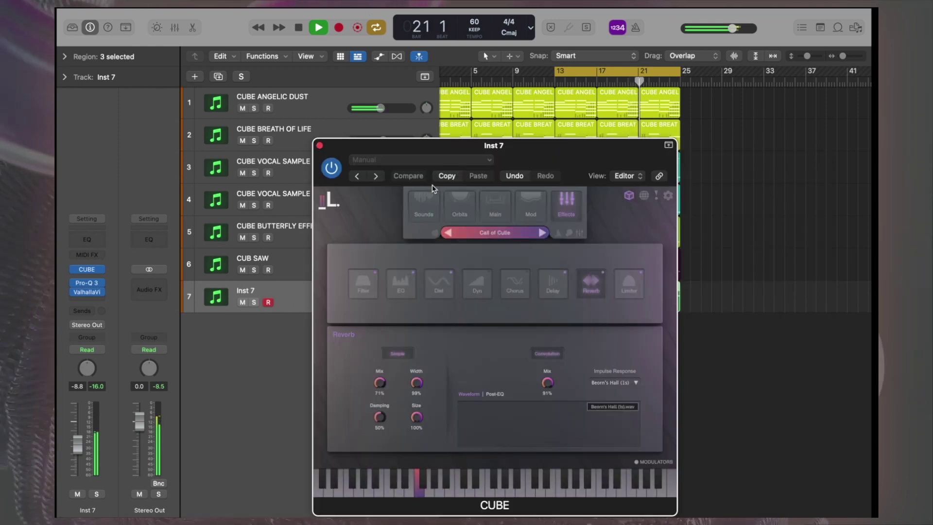
pyautogui.moveTo(447, 138); pyautogui.dragTo(376, 132)
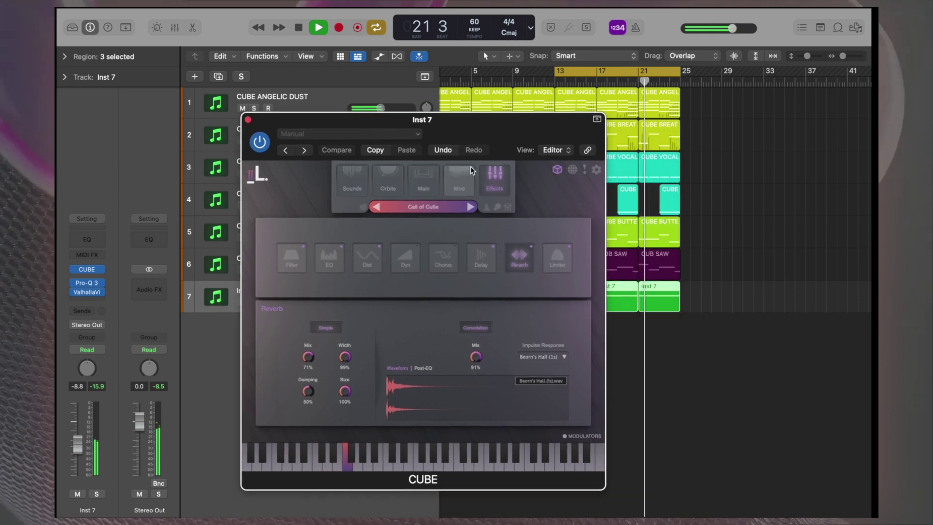
pyautogui.click(461, 179)
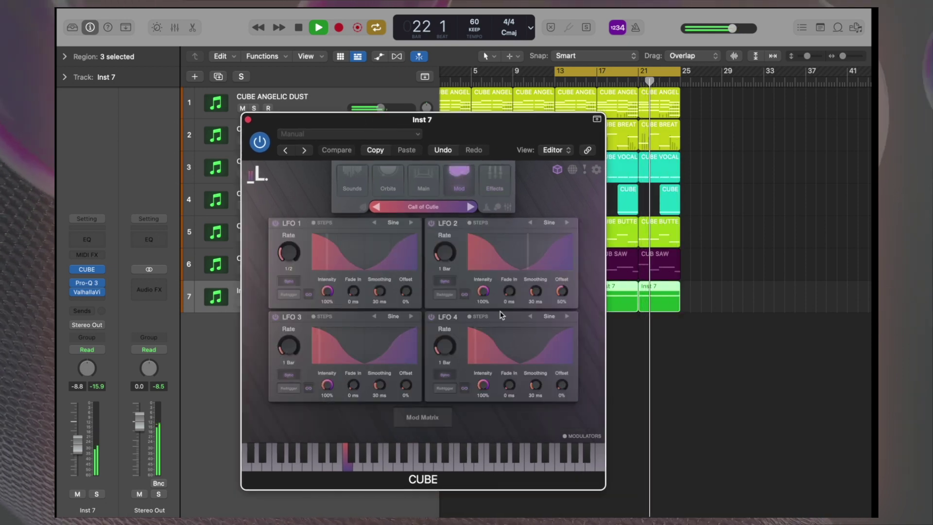